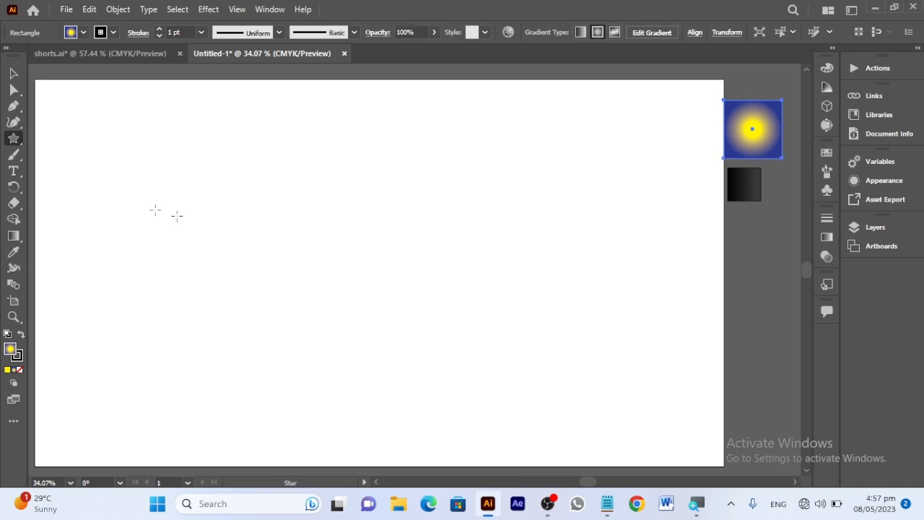
Create a 3-point star with Radius 1 of 200 pt and Radius 2 of 100 pt, and remove its fill.
left_click(273, 249)
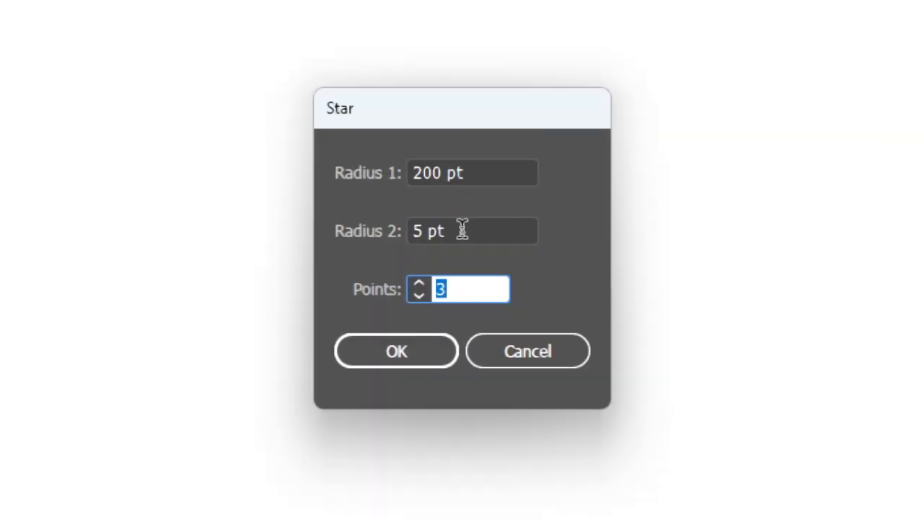
left_click_drag(459, 231, 422, 231)
type("100")
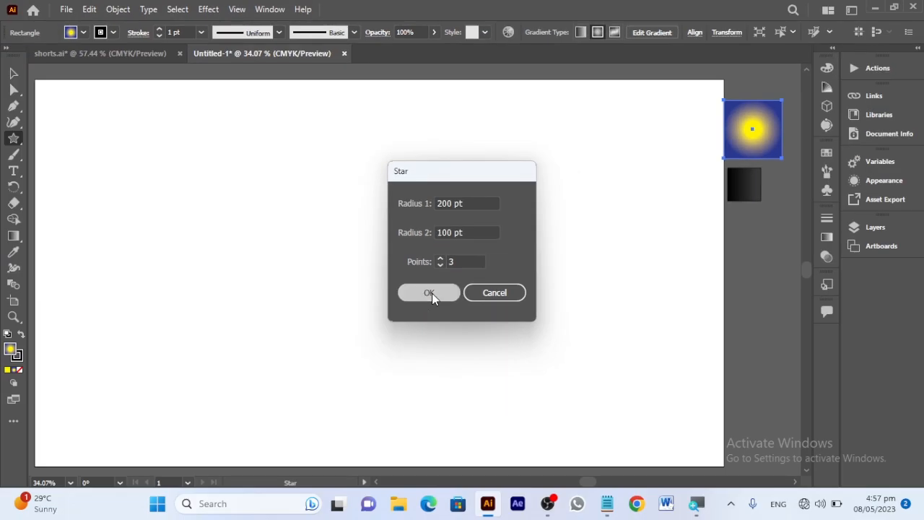
left_click(436, 379)
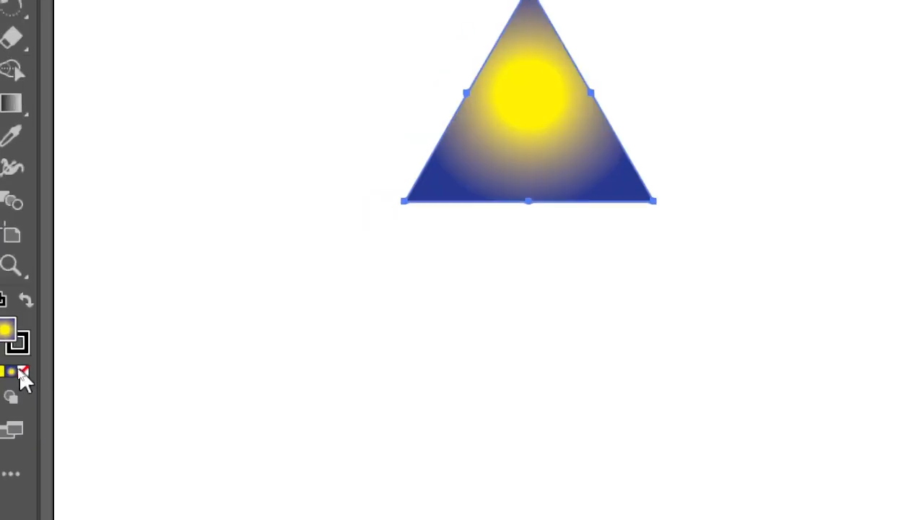
left_click(19, 369)
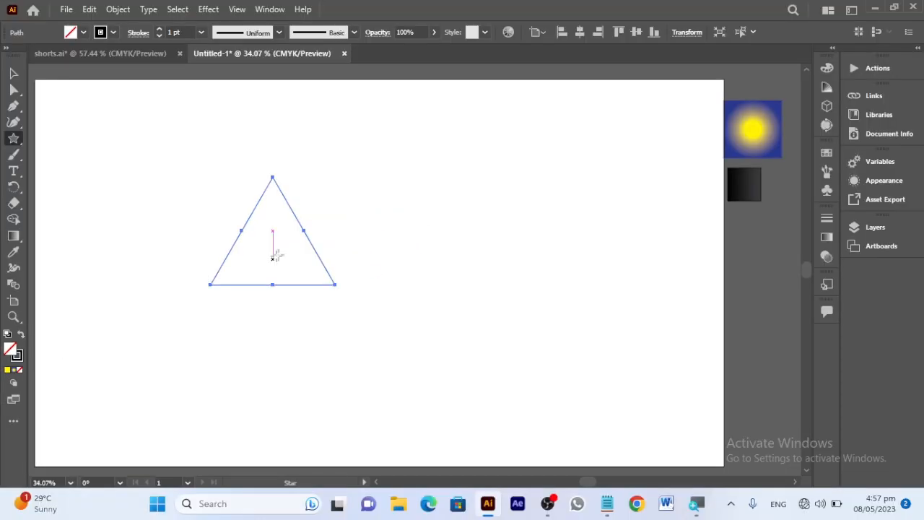
Create a second 3-point star beside the triangle with Radius 1 of 200 pt and Radius 2 of 5 pt.
left_click(391, 188)
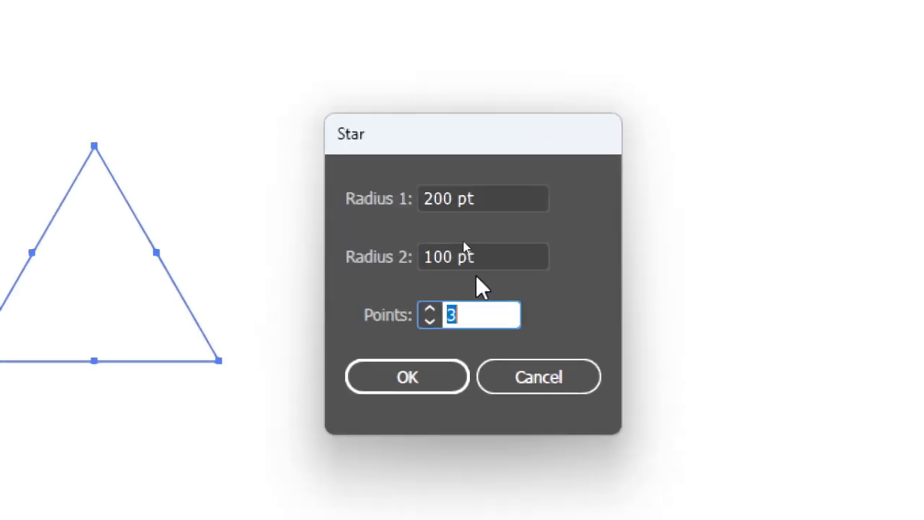
left_click(489, 248)
type("5")
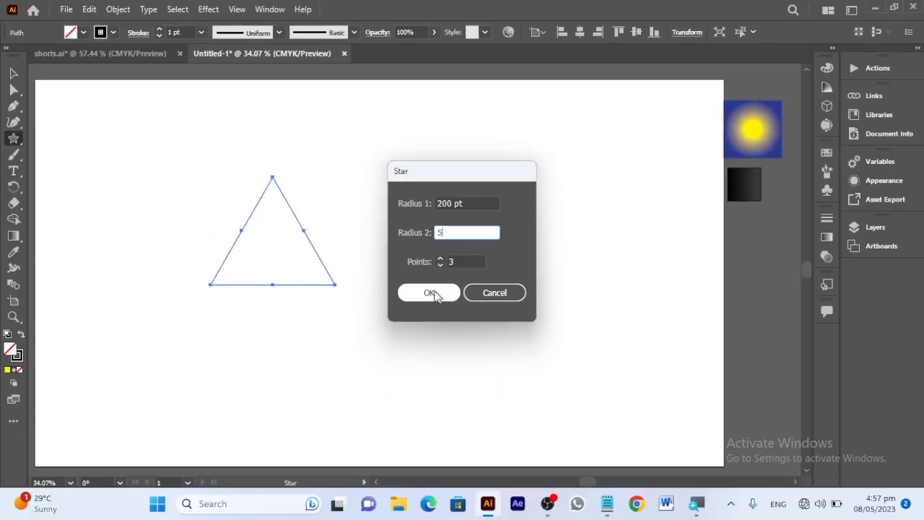
left_click(426, 381)
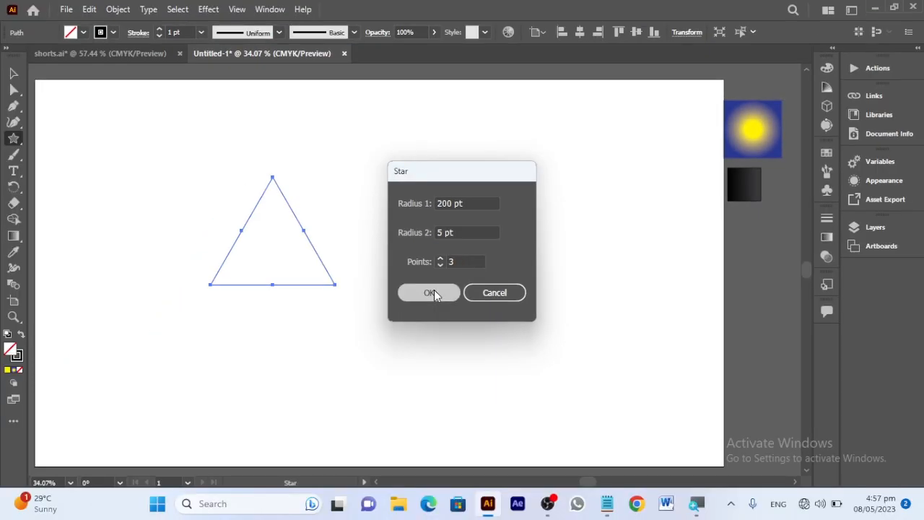
Center the triangle and the thin star on each other both horizontally and vertically.
left_click(13, 73)
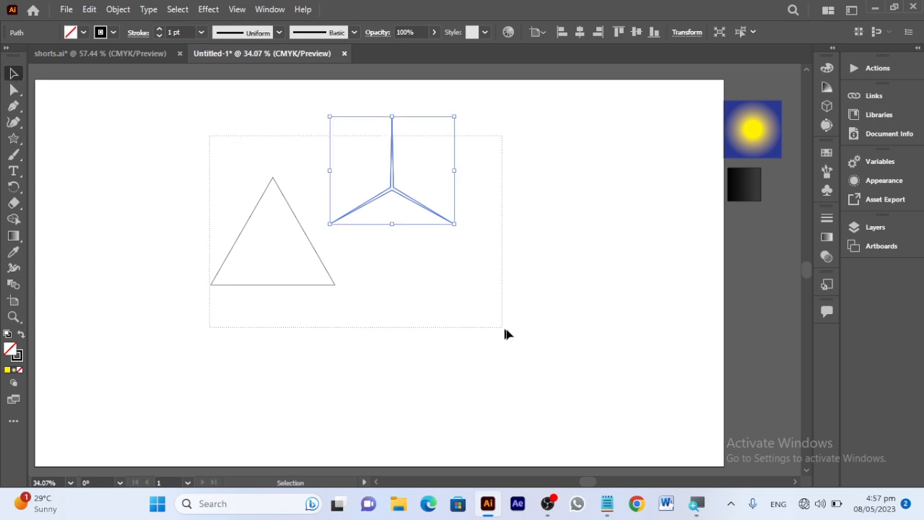
left_click_drag(505, 330, 521, 326)
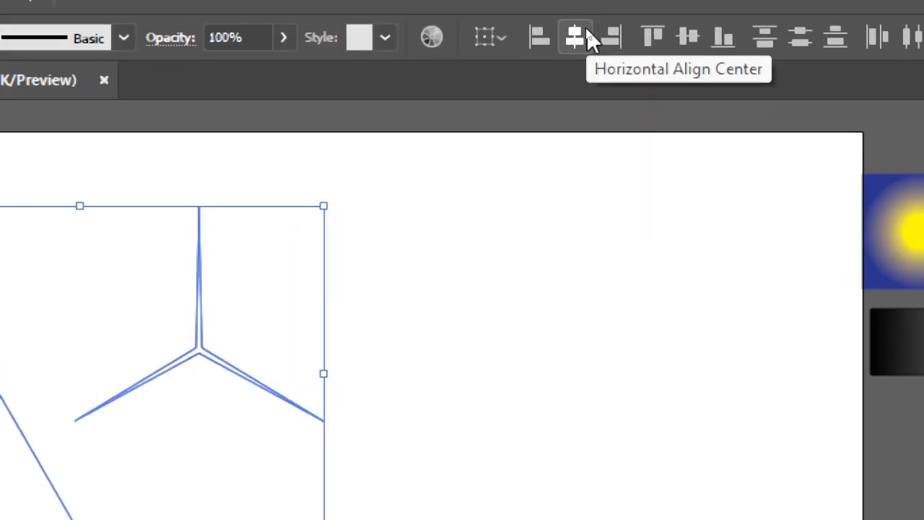
left_click(587, 30)
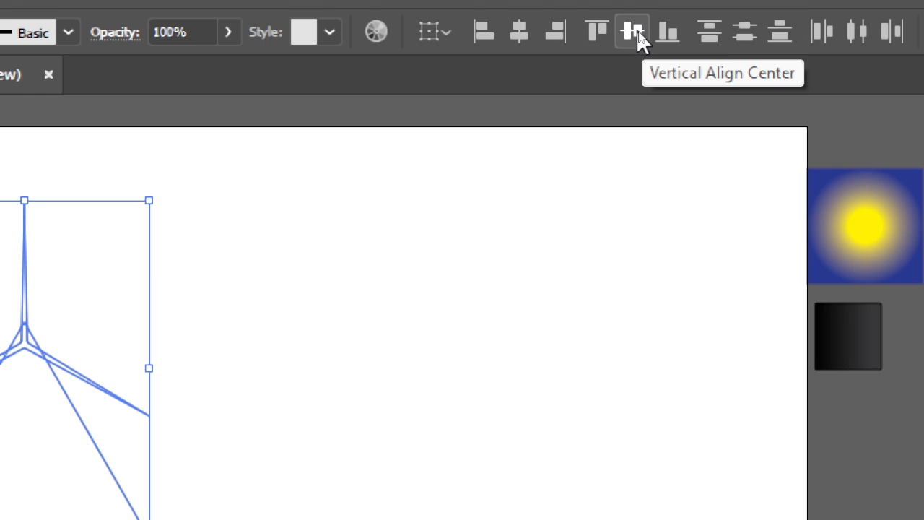
left_click(633, 32)
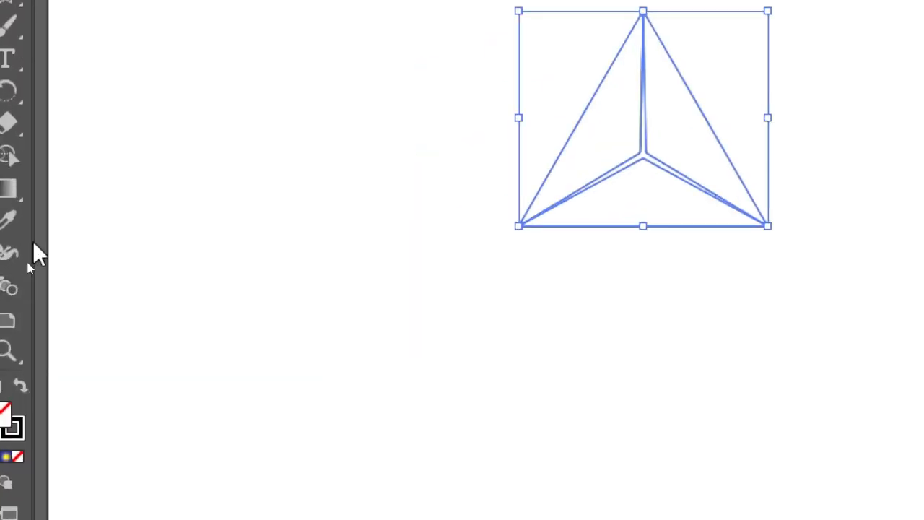
Split the overlapping triangle and star into separate shapes with the Shape Builder, covering the three outer faces and the thin star.
left_click(12, 156)
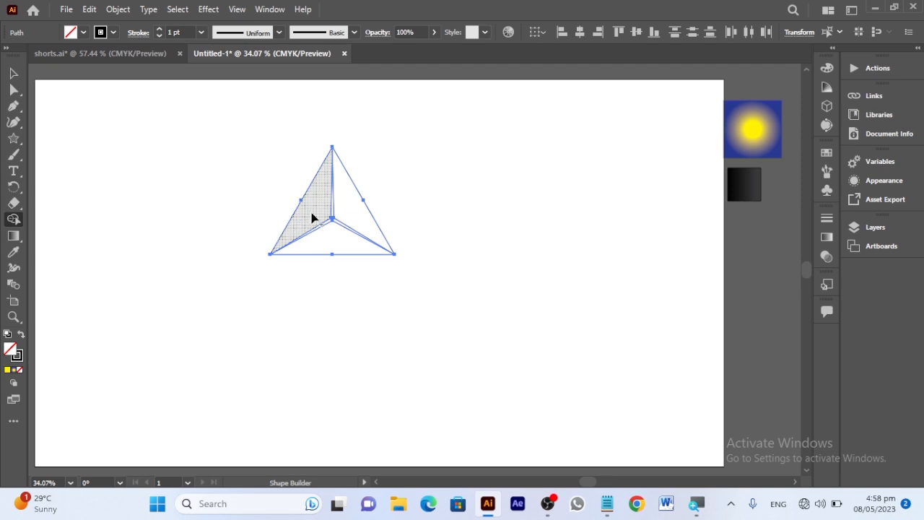
left_click(319, 193)
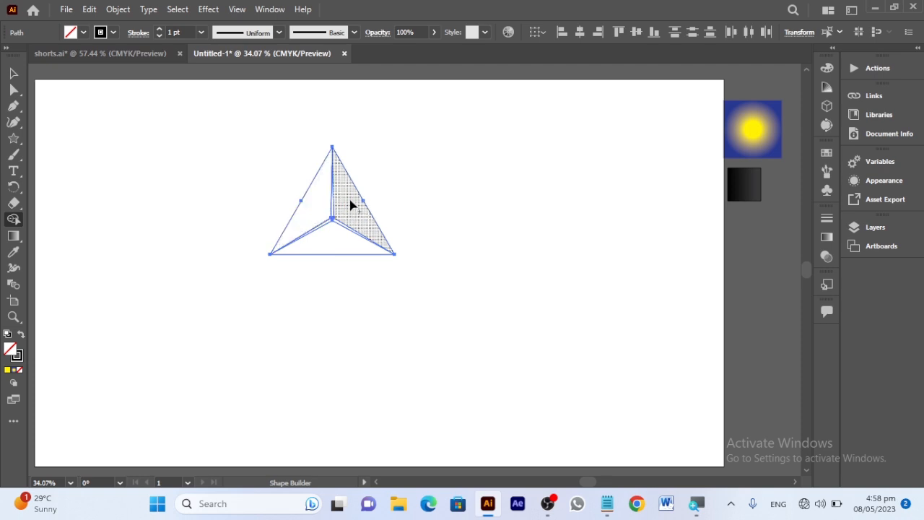
left_click(350, 202)
left_click(332, 235)
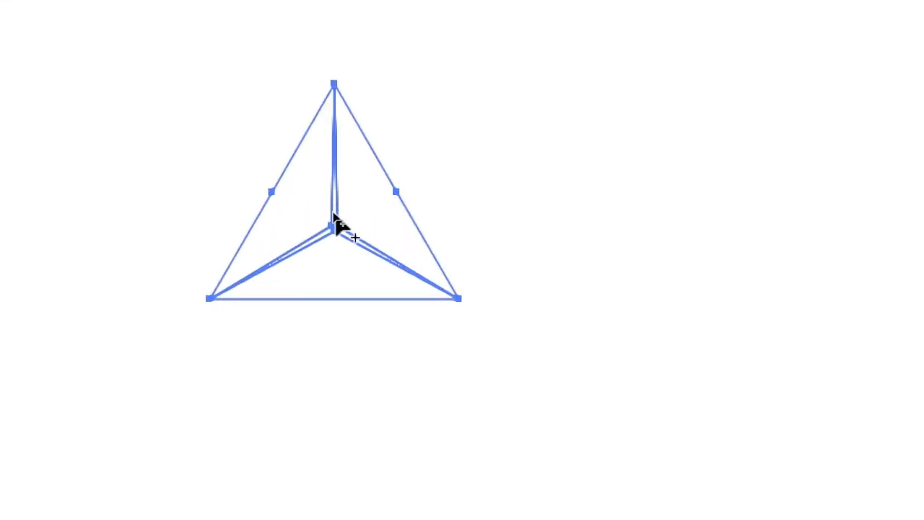
left_click(333, 217, "alt")
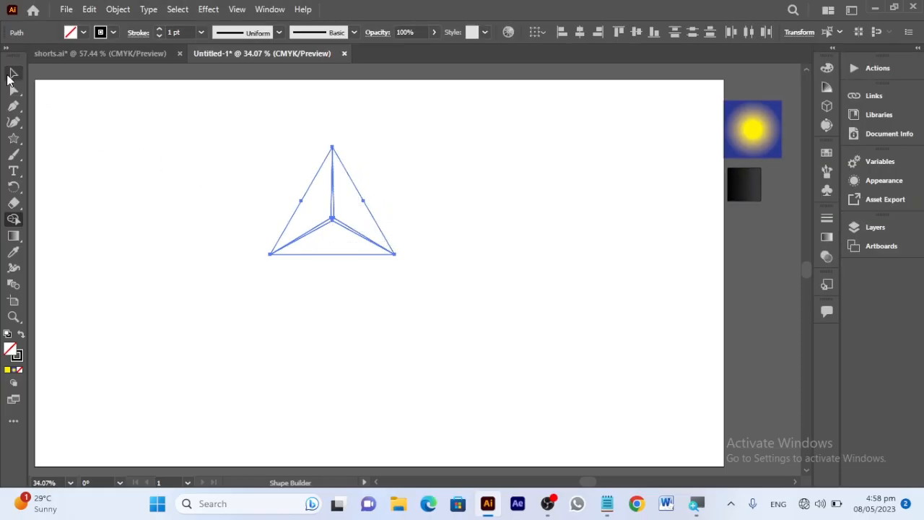
left_click(11, 74)
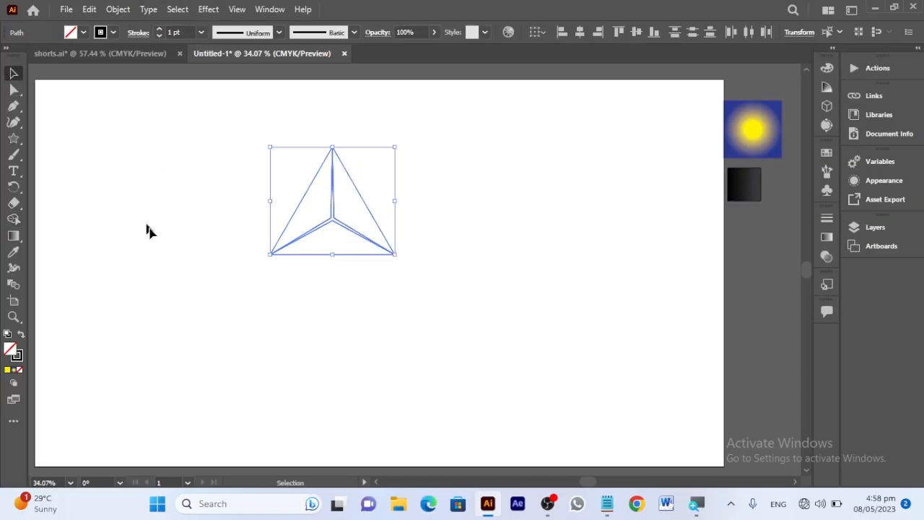
left_click(221, 294)
left_click_drag(437, 288, 437, 288)
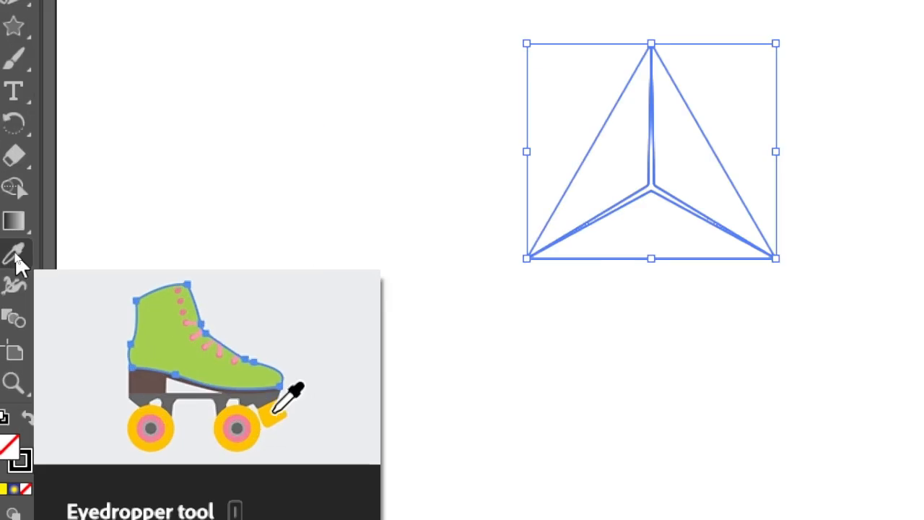
left_click(15, 252)
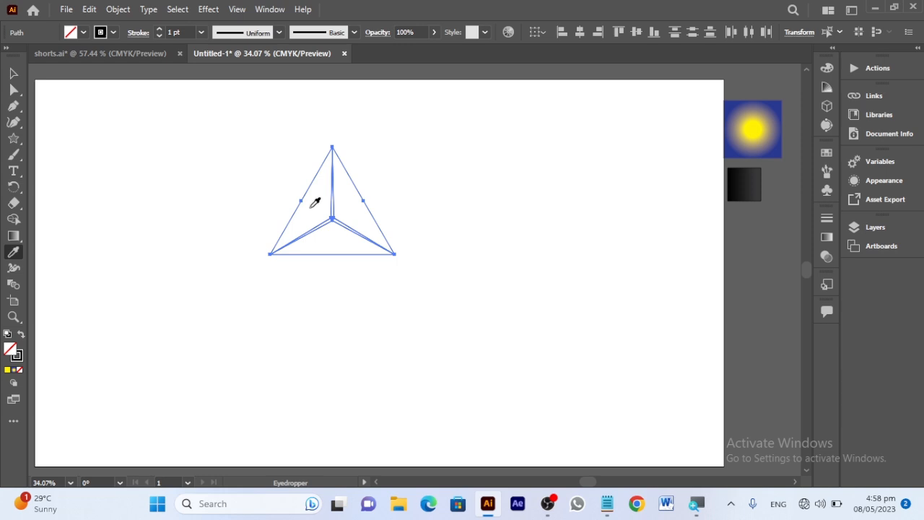
left_click(13, 72)
left_click(303, 303)
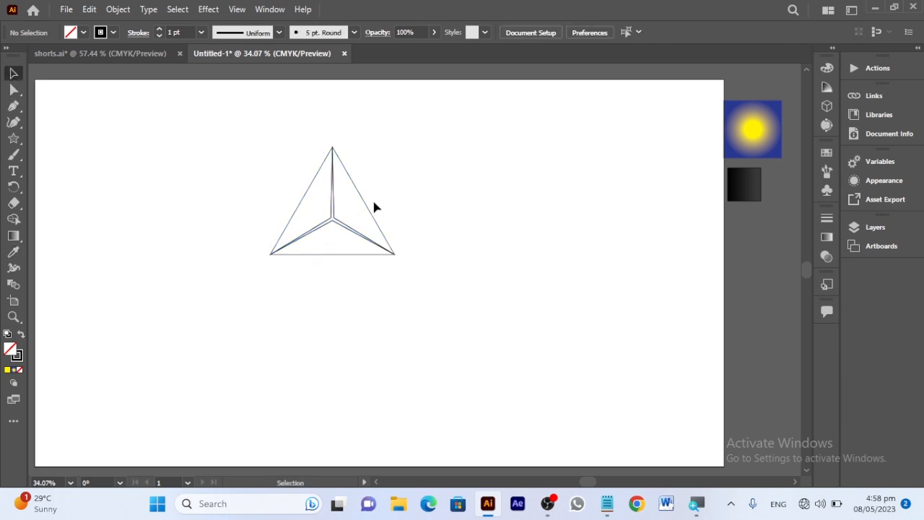
Fill the triangle's right face with the dark gradient sampled from the black swatch square beside the artboard.
left_click(337, 221)
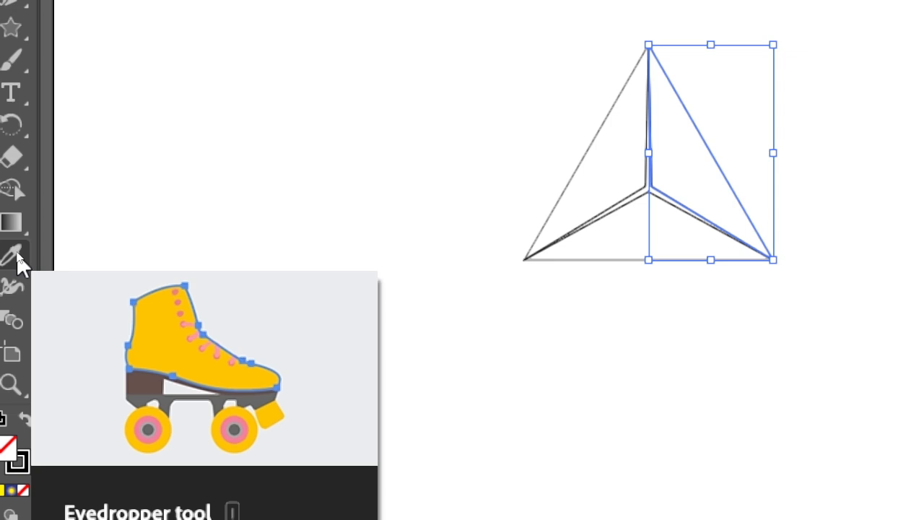
left_click(13, 252)
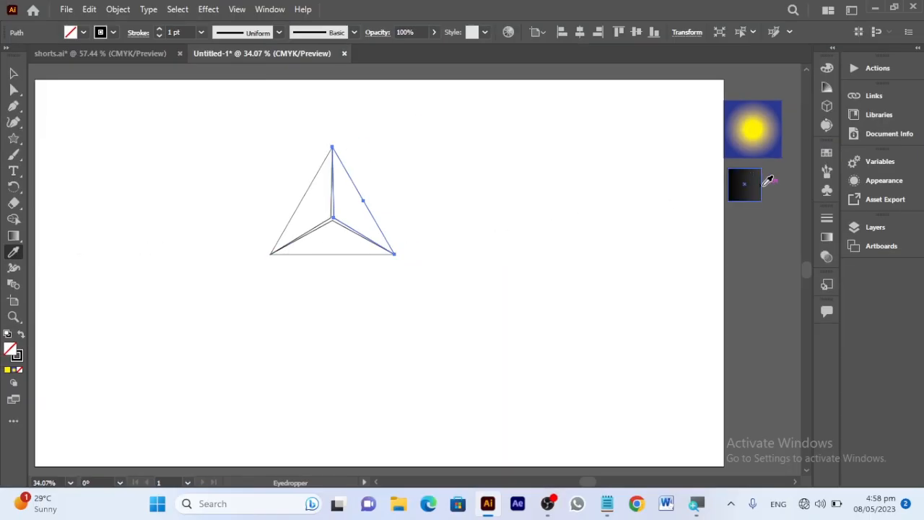
left_click(756, 180)
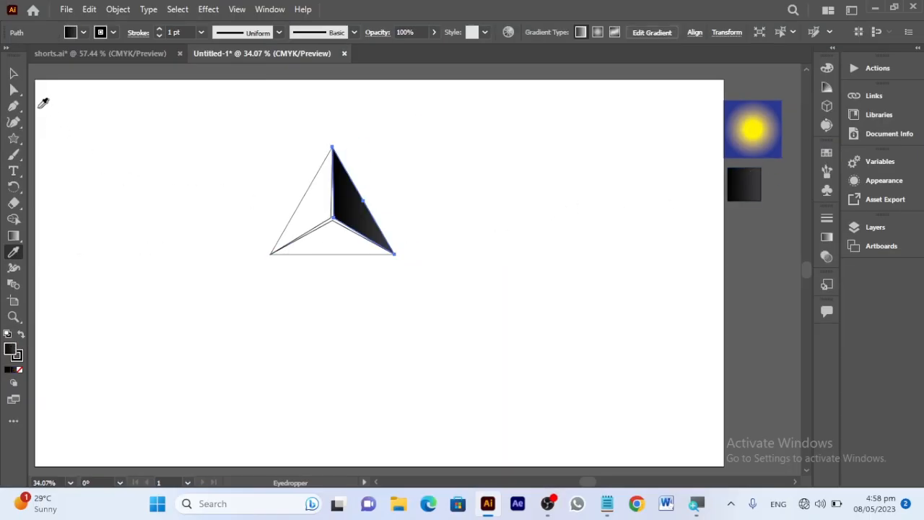
left_click(11, 74)
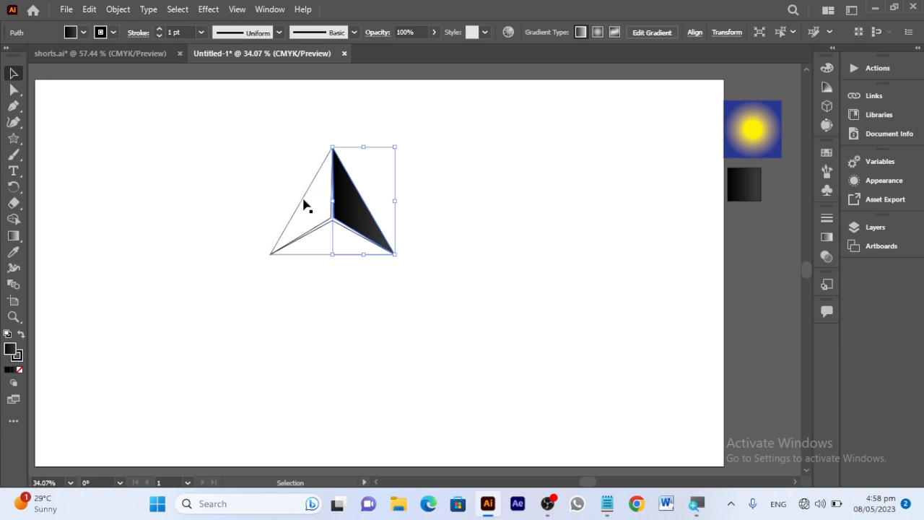
Apply the same black gradient to the triangle's left face by sampling the dark swatch square.
left_click(303, 200)
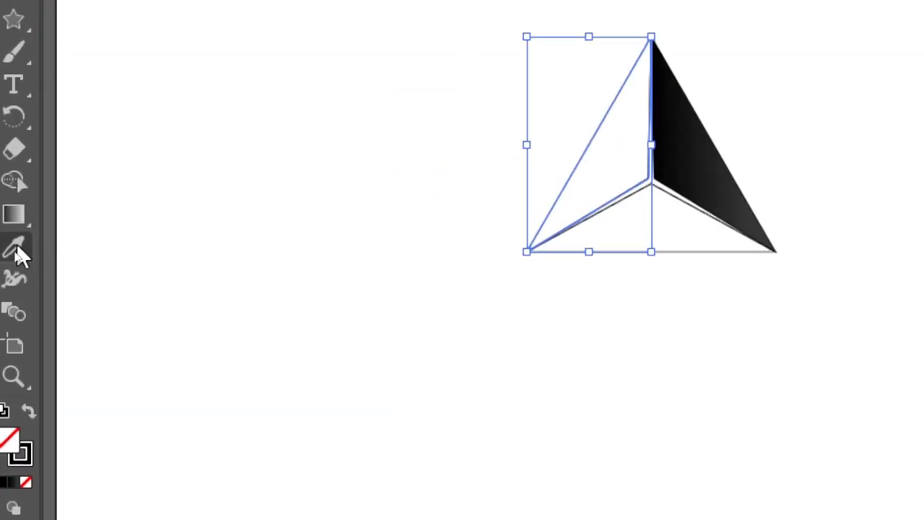
left_click(13, 252)
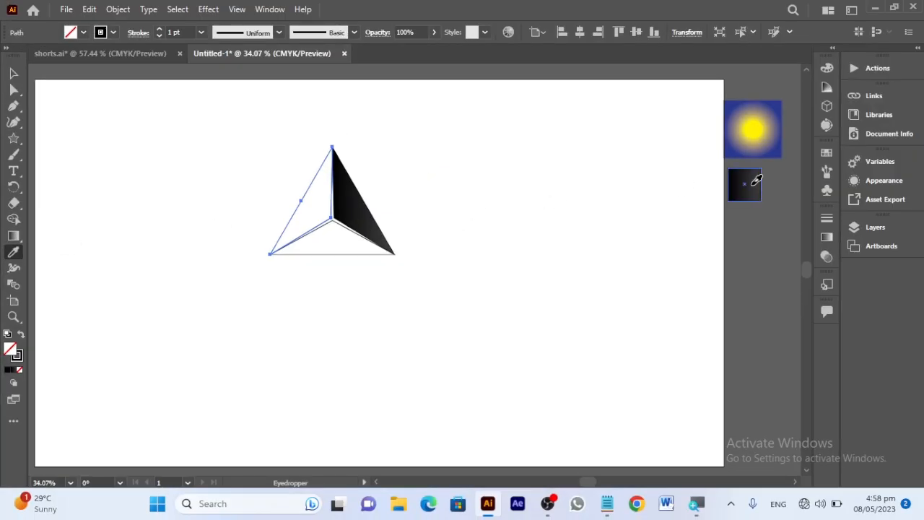
left_click(753, 184)
left_click(10, 75)
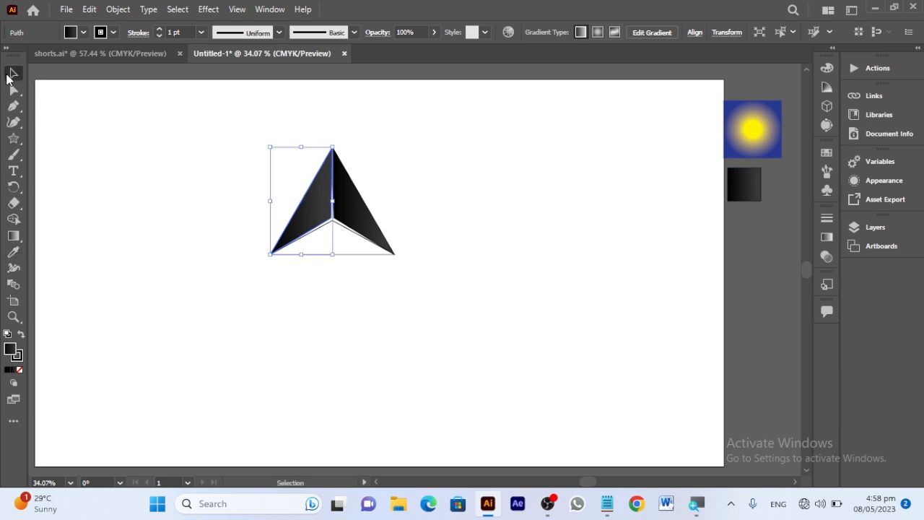
Fill the triangle's bottom face with the black gradient from the dark swatch square and deselect it.
left_click(369, 255)
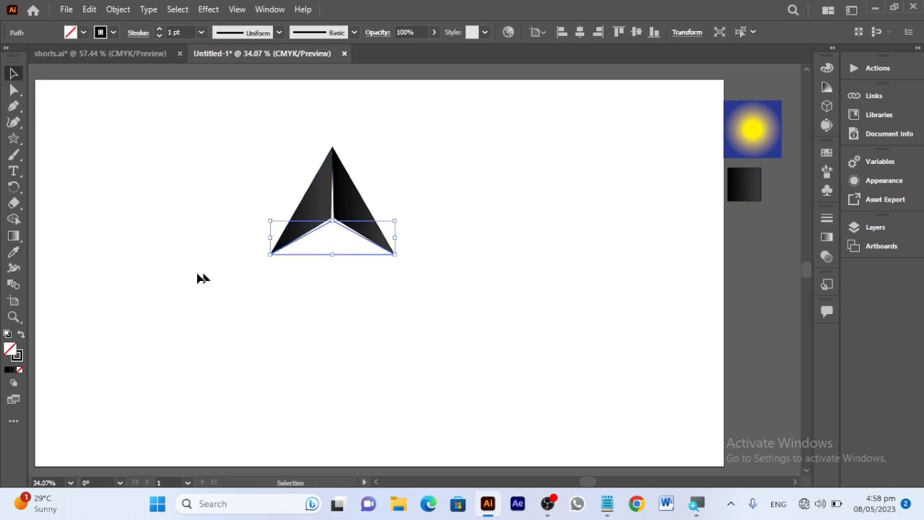
left_click(13, 254)
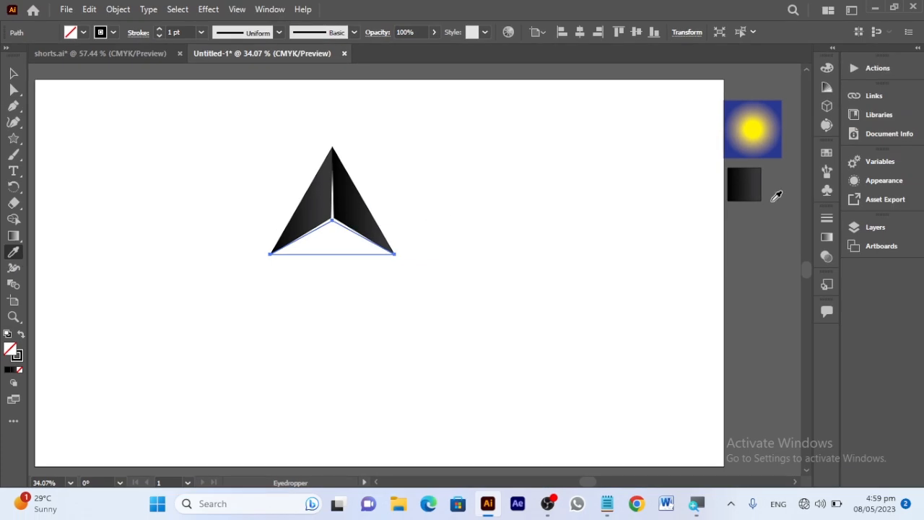
left_click(752, 184)
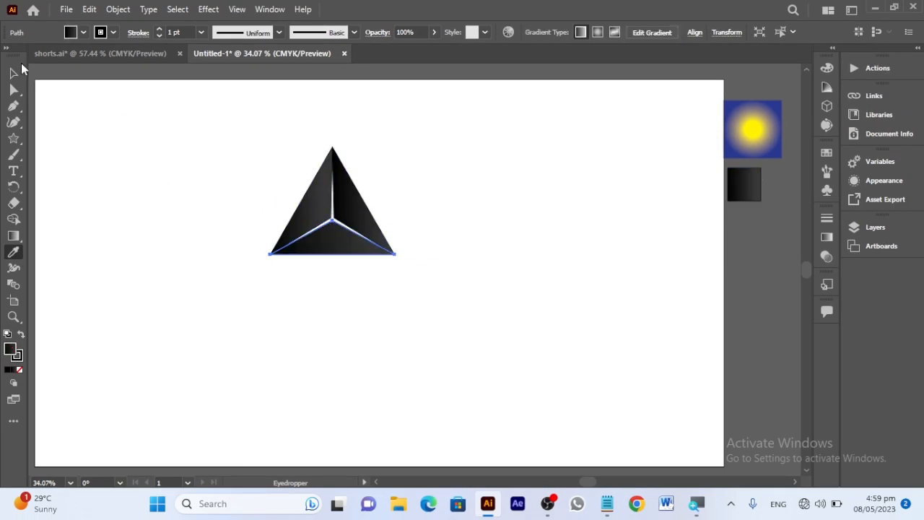
left_click(14, 74)
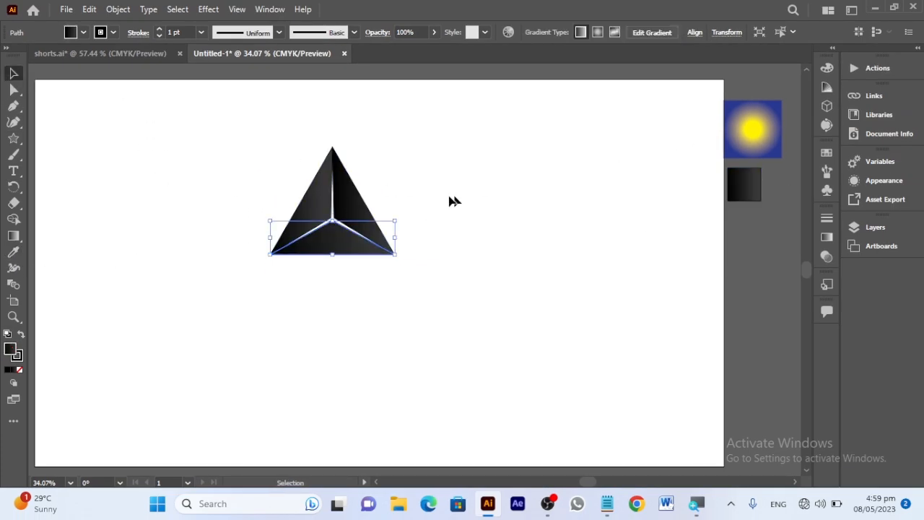
left_click(464, 166)
Fill the thin three-point star between the faces with the yellow-to-blue radial gradient sampled from the square beside the artboard.
scroll(346, 222, "up", 2)
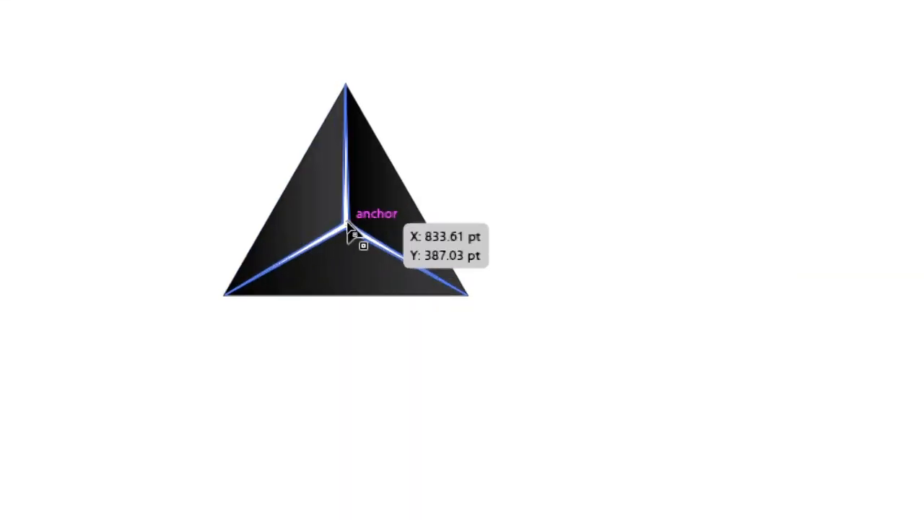
left_click(347, 225)
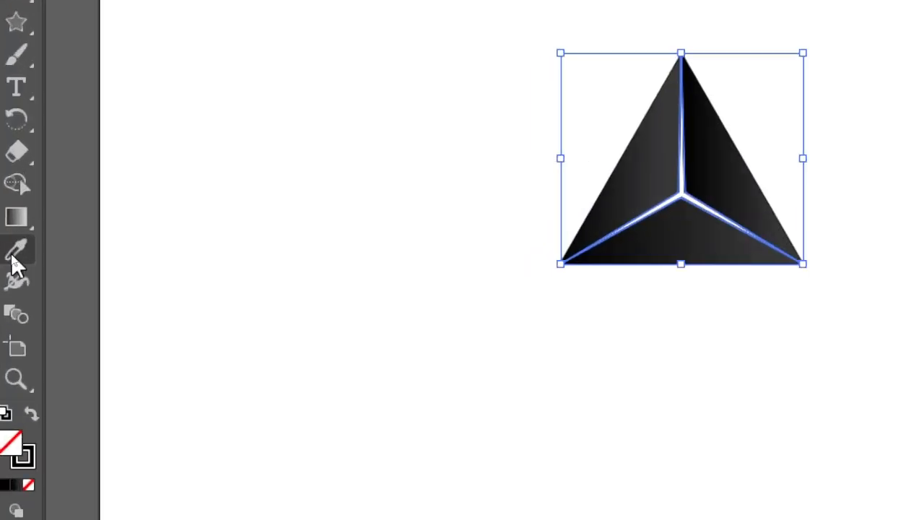
left_click(13, 252)
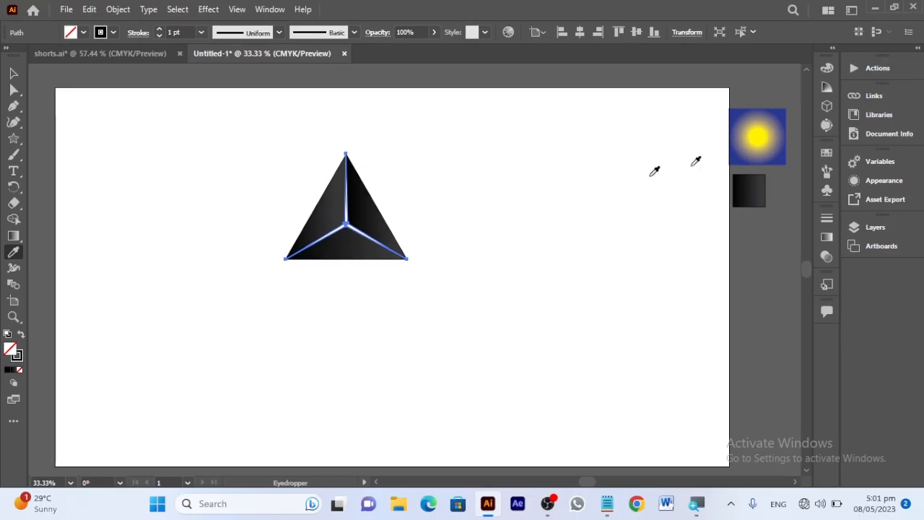
left_click(775, 132)
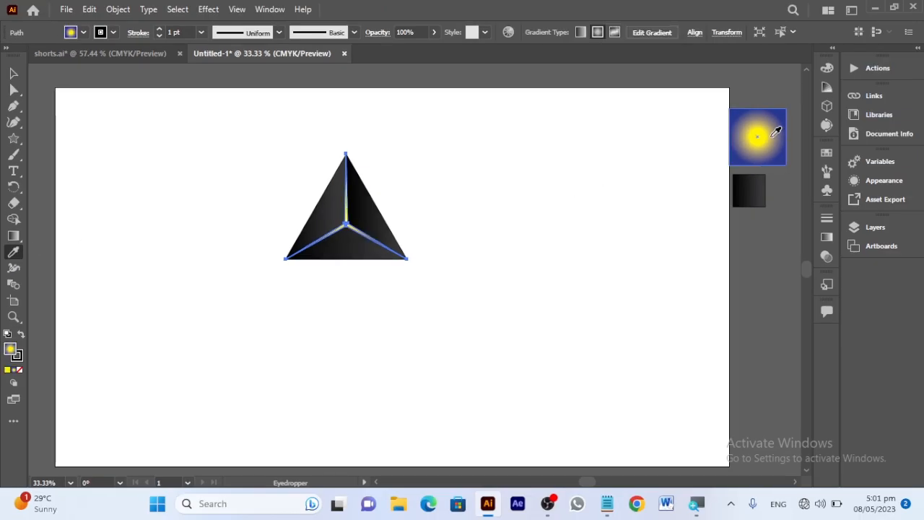
key("super")
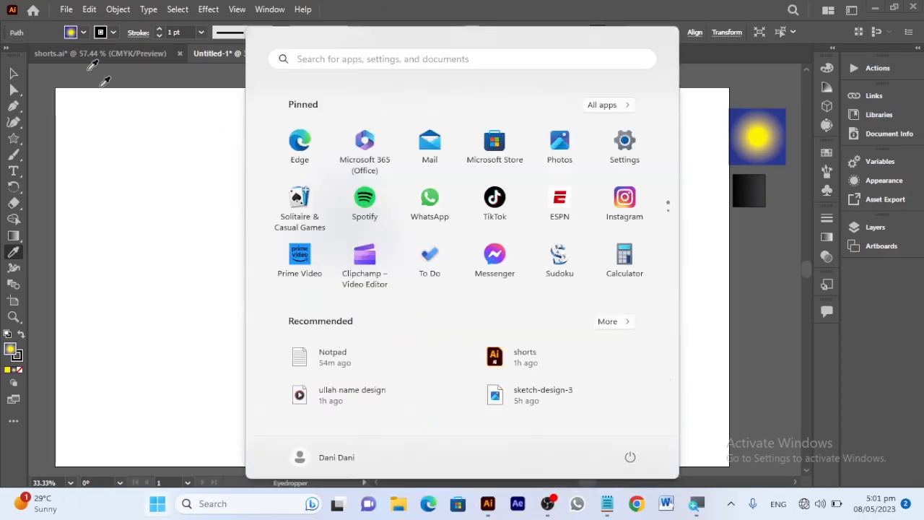
Select the whole gradient-filled triangle and move it down toward the lower left of the artboard.
left_click(14, 74)
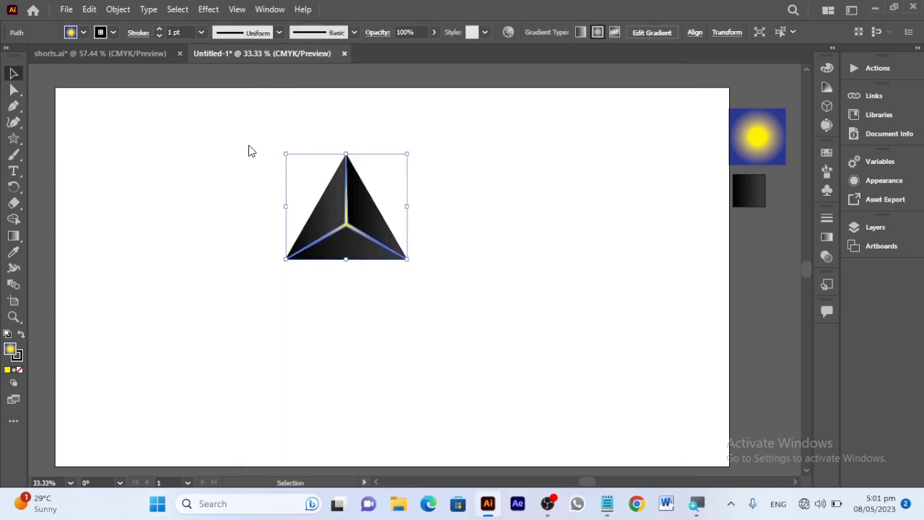
left_click(444, 290)
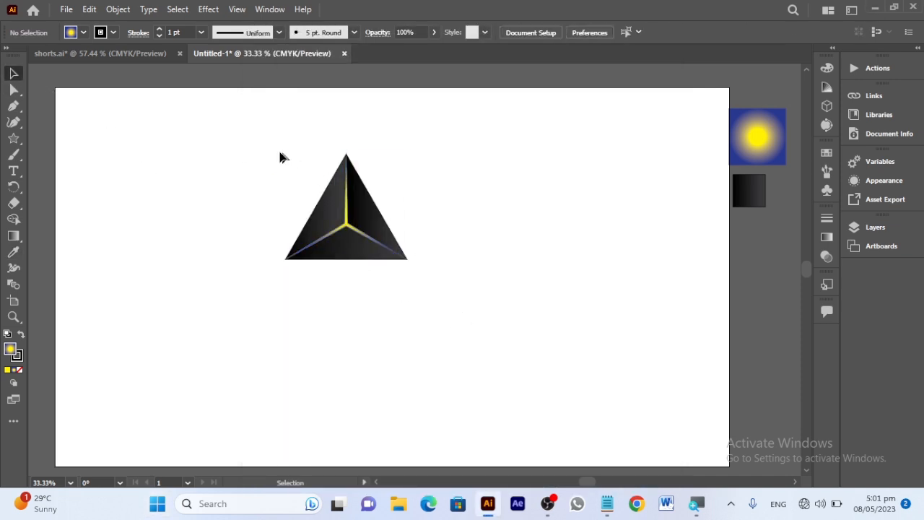
left_click_drag(281, 153, 317, 298)
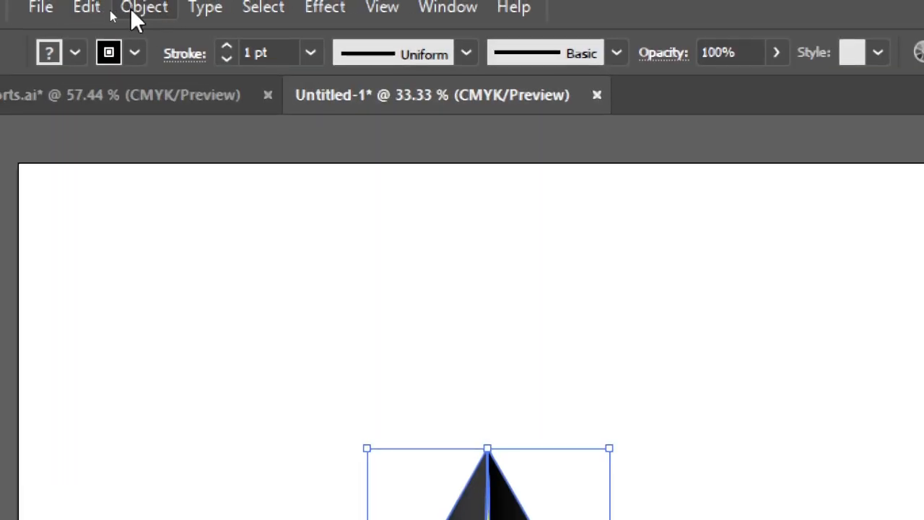
Paste a copy of the triangle in front and move the duplicate to the right of the original.
left_click(90, 9)
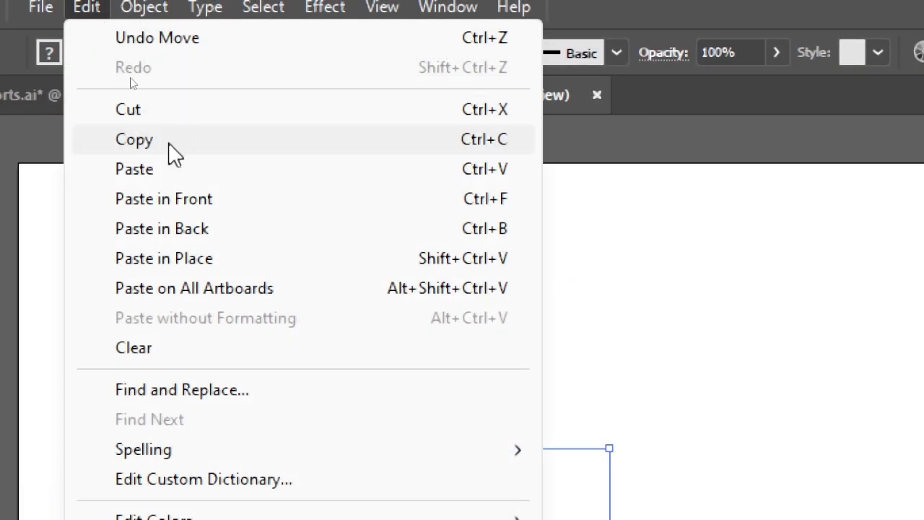
left_click(168, 143)
left_click(81, 7)
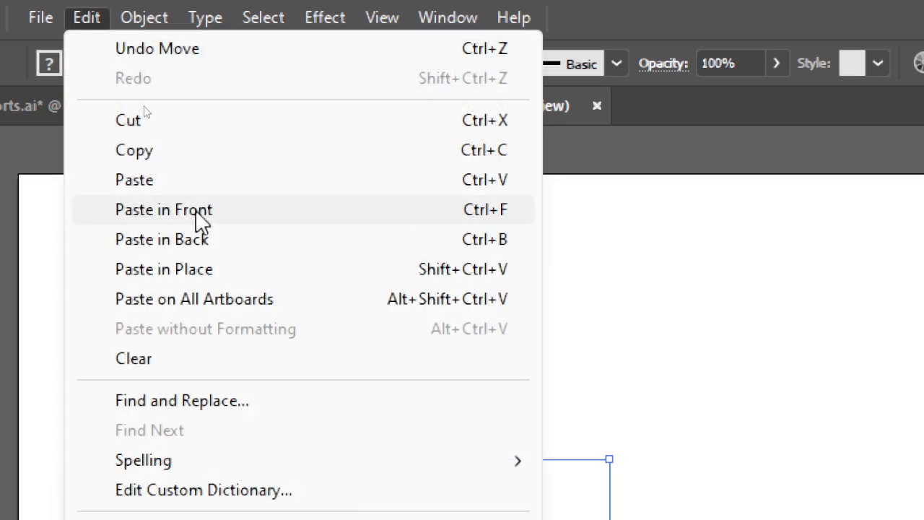
left_click(197, 215)
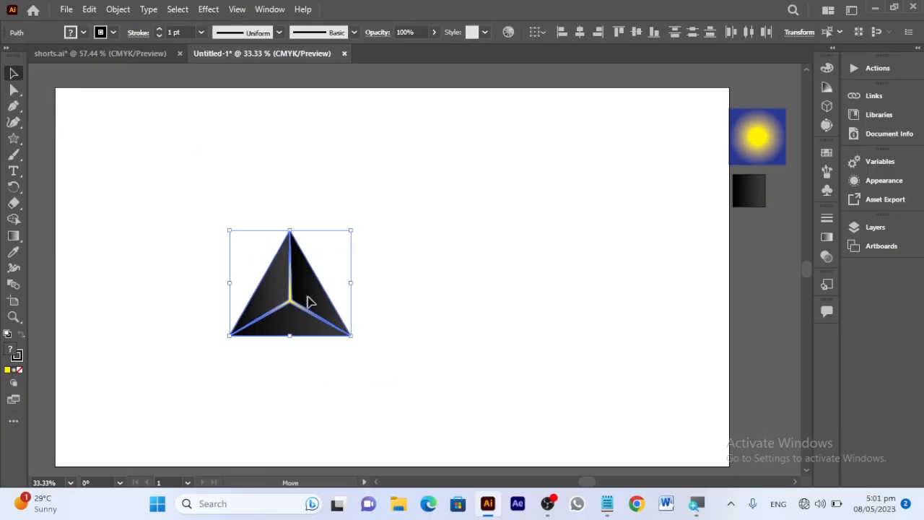
left_click_drag(308, 301, 423, 289)
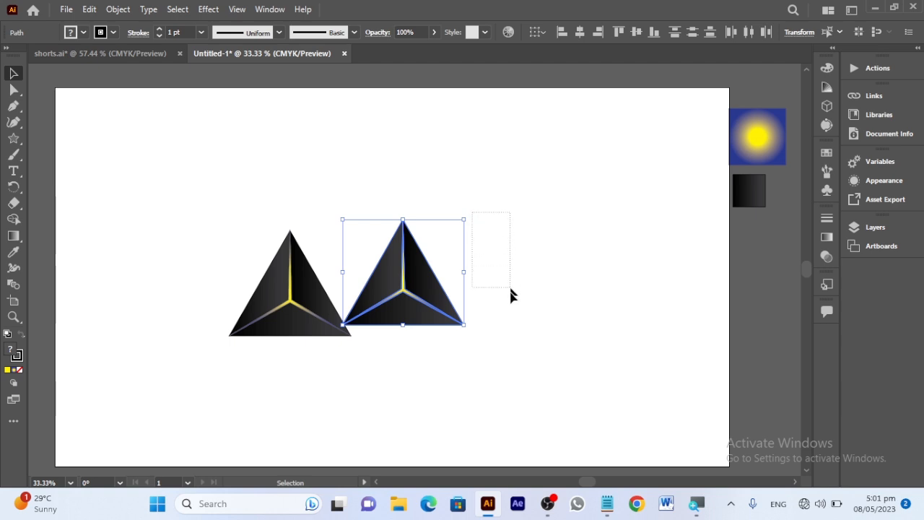
Rotate the duplicate triangle 180 degrees so it points downward, and deselect it.
left_click_drag(511, 296, 499, 239)
left_click(451, 303)
left_click_drag(471, 214, 347, 365)
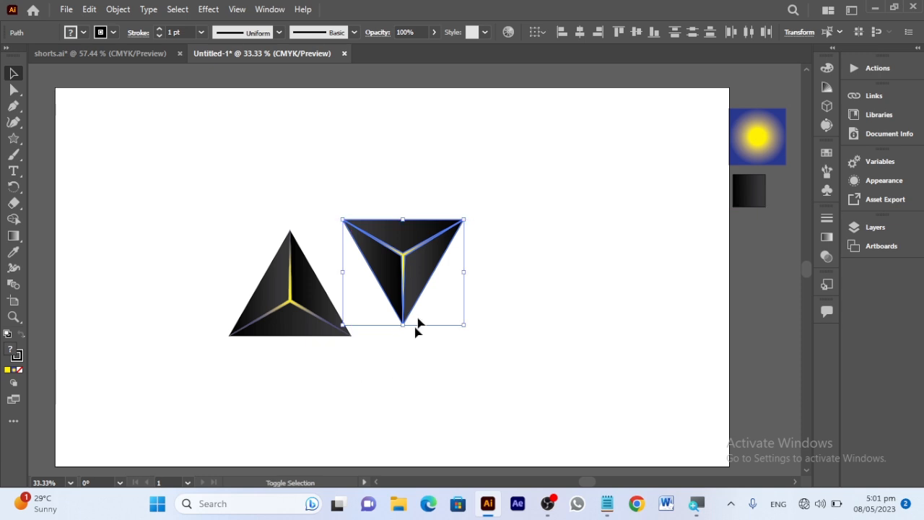
left_click(411, 417)
Snap the inverted triangle against the original's right edge to form a parallelogram, and group both triangles.
left_click_drag(296, 184, 351, 216)
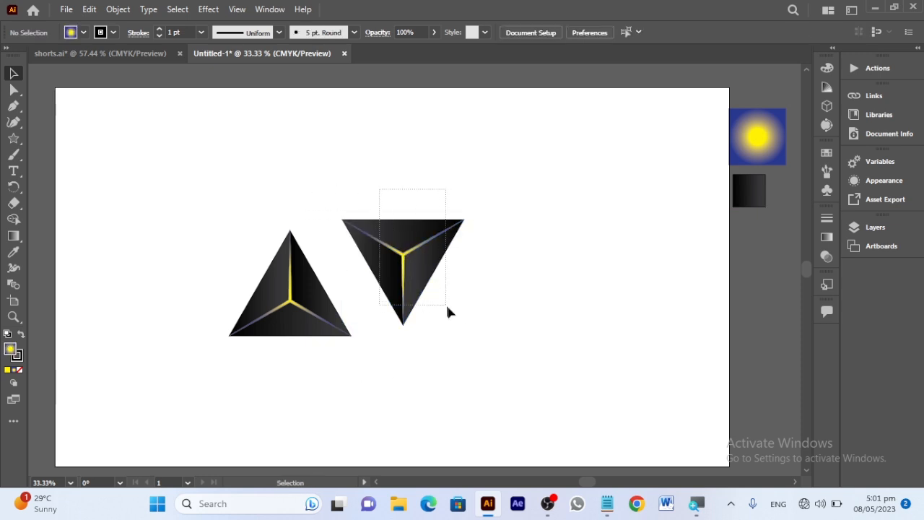
left_click_drag(448, 312, 446, 308)
left_click_drag(433, 264, 379, 278)
left_click_drag(291, 262, 474, 355)
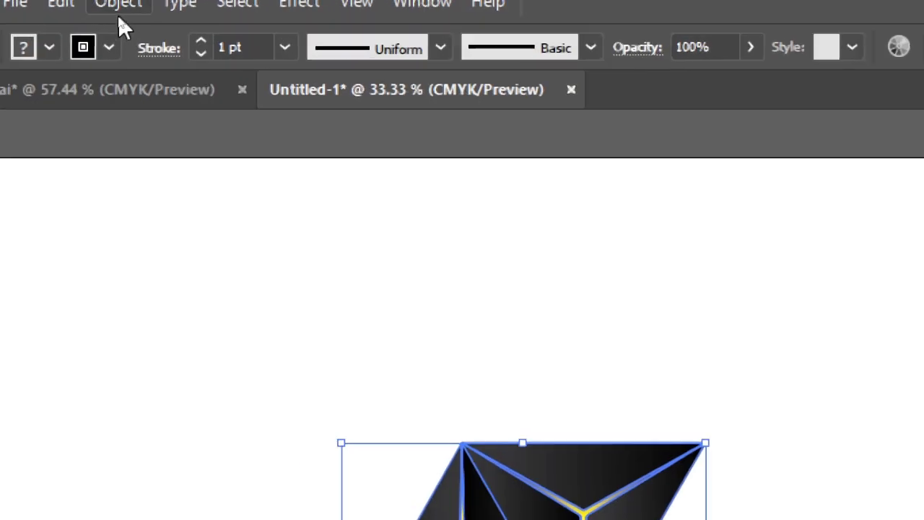
left_click(119, 10)
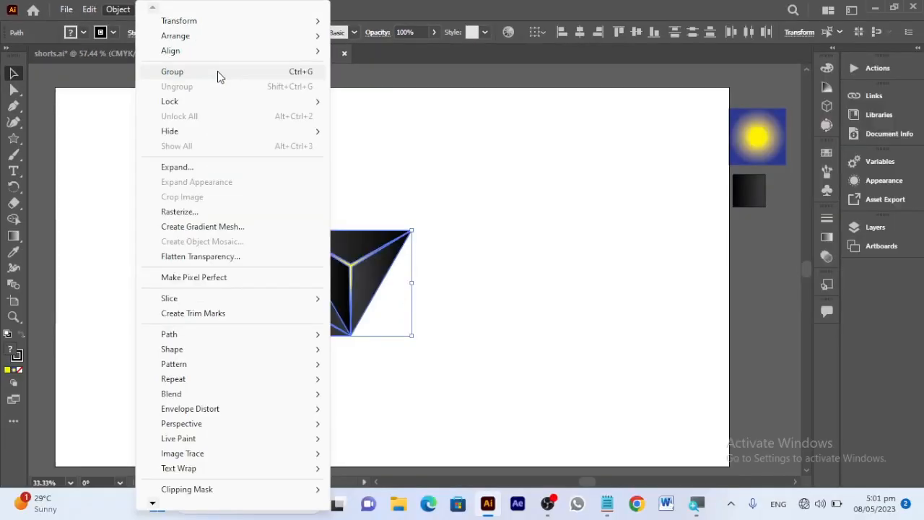
left_click(321, 141)
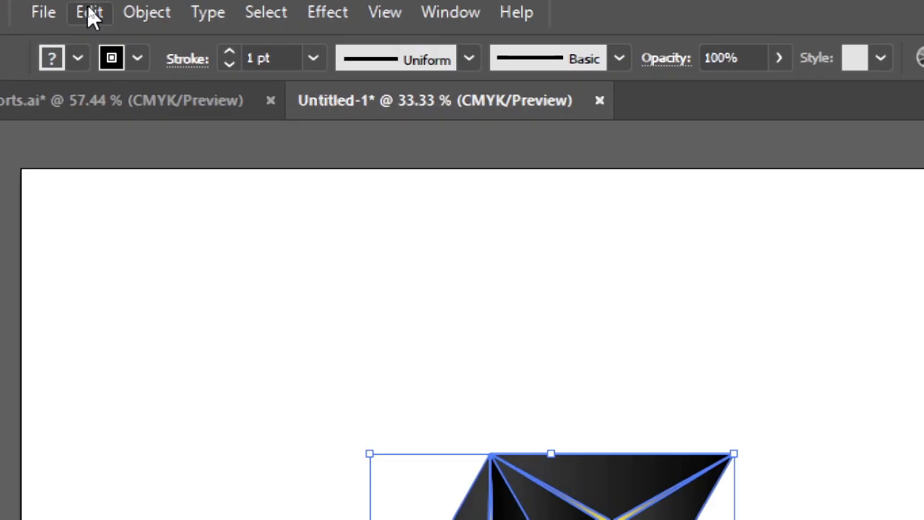
Copy the grouped parallelogram and paste the copy directly in front of it.
left_click(91, 10)
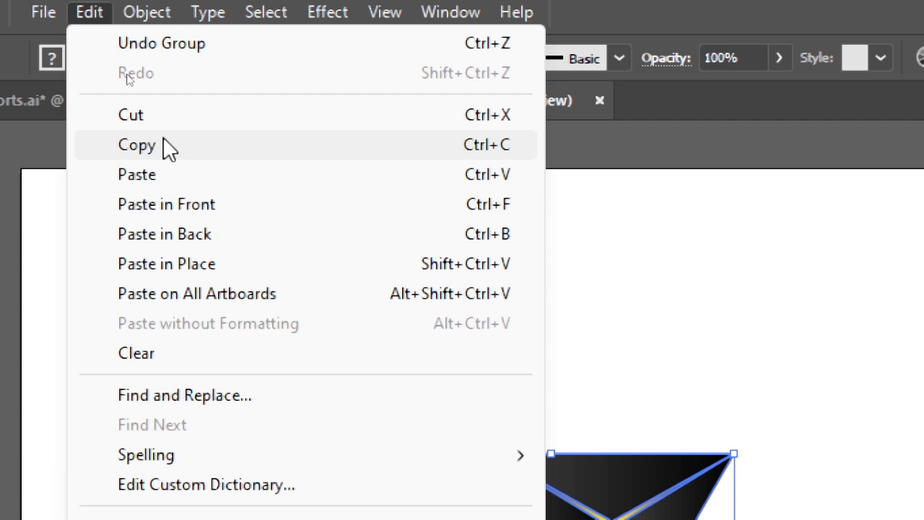
left_click(127, 80)
left_click(88, 13)
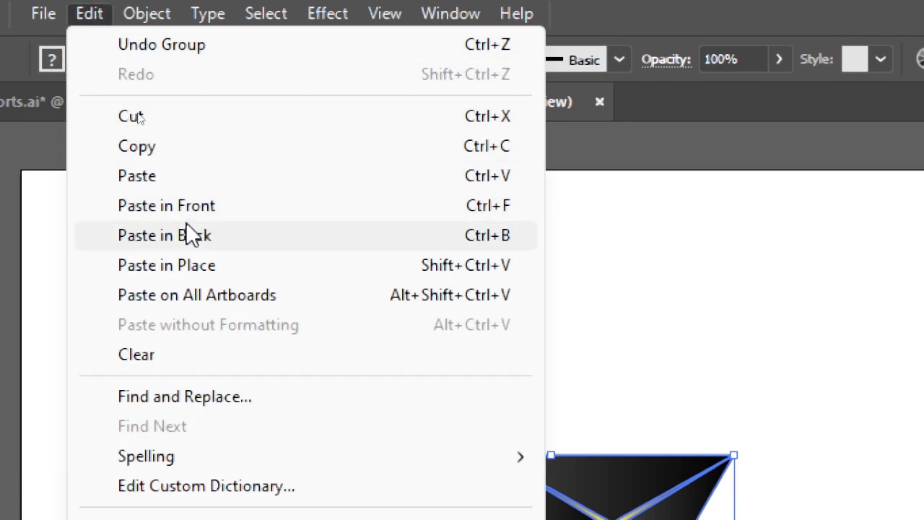
left_click(191, 209)
Set the blending mode of the selected parallelogram groups to Color Dodge.
left_click_drag(231, 216, 434, 363)
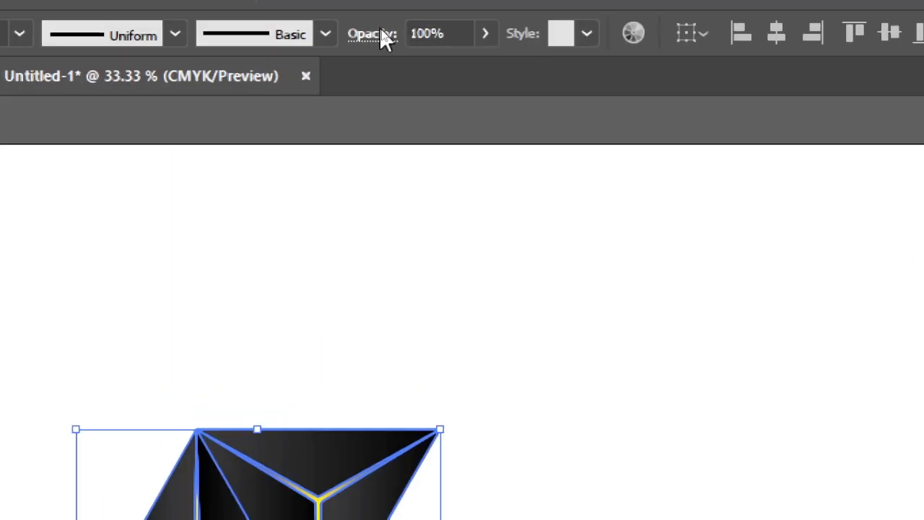
left_click(378, 32)
left_click(205, 79)
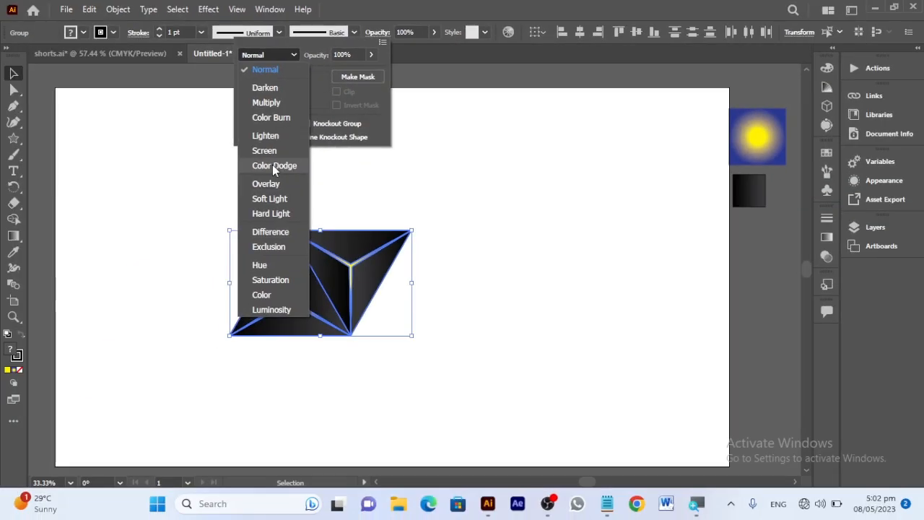
left_click(164, 302)
left_click(258, 184)
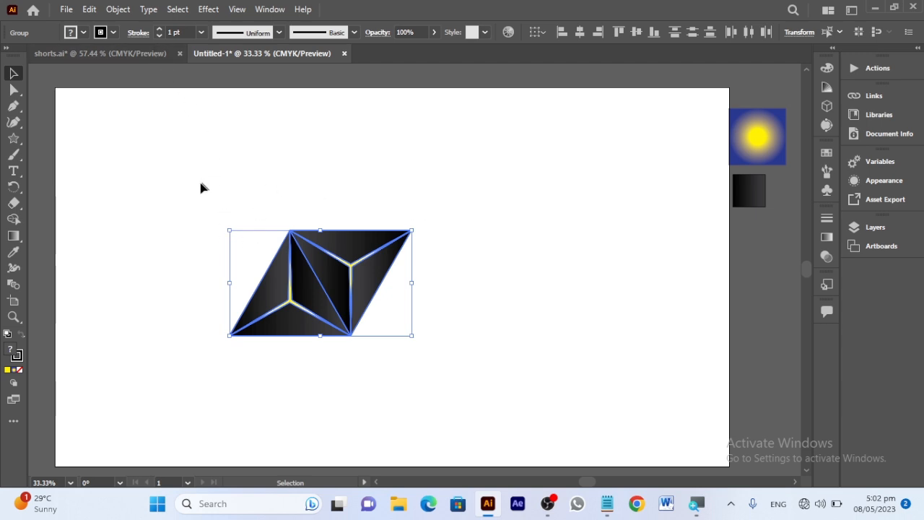
Make a pattern from the parallelogram artwork and set its tile type to Brick by Row.
left_click_drag(411, 379, 413, 370)
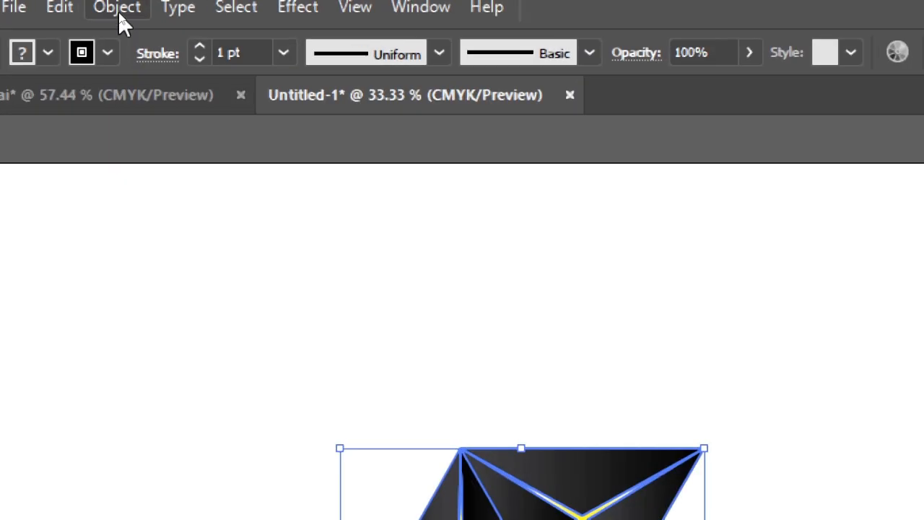
left_click(118, 9)
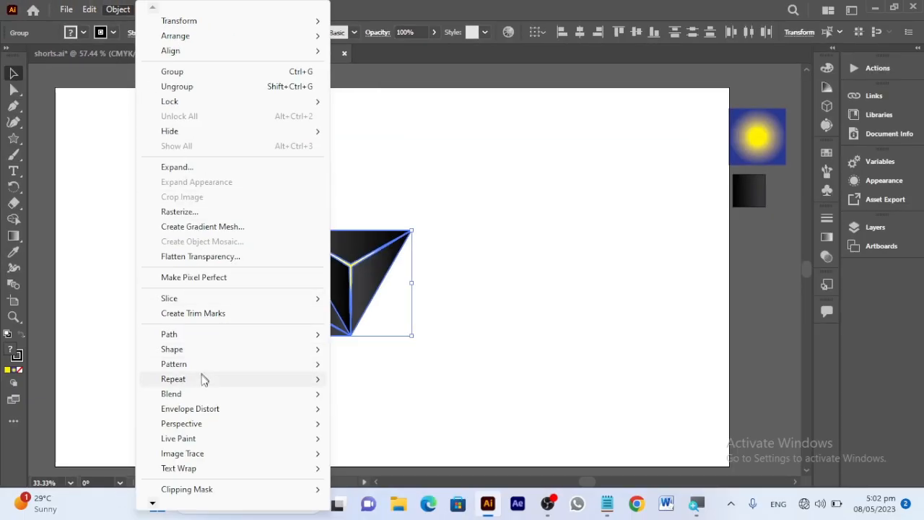
mouse_move(204, 369)
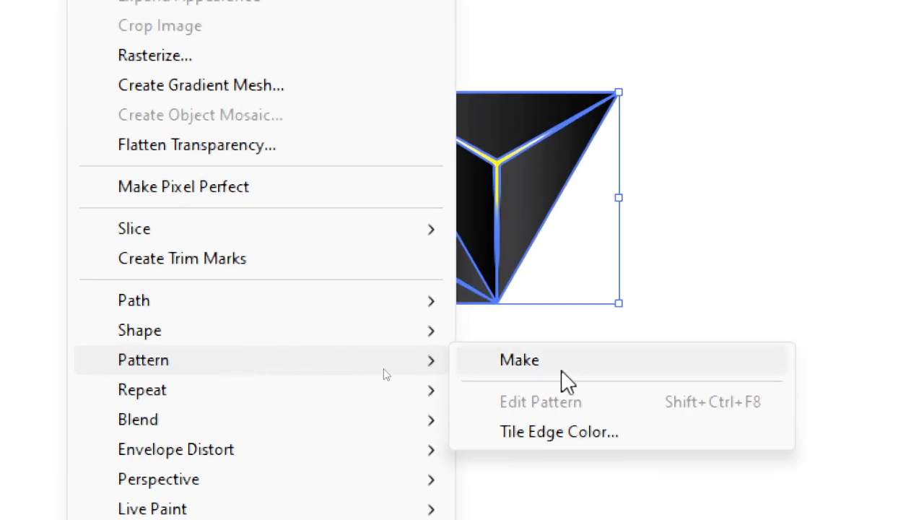
left_click(559, 374)
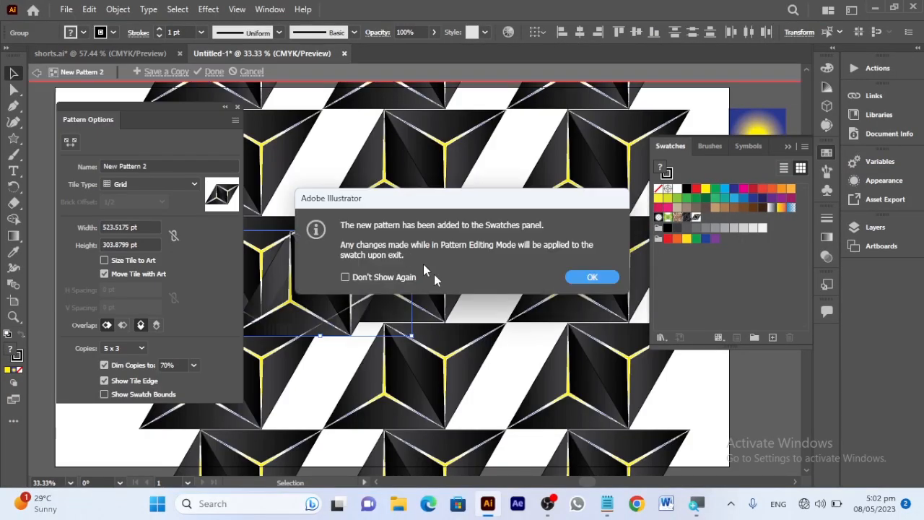
left_click(592, 278)
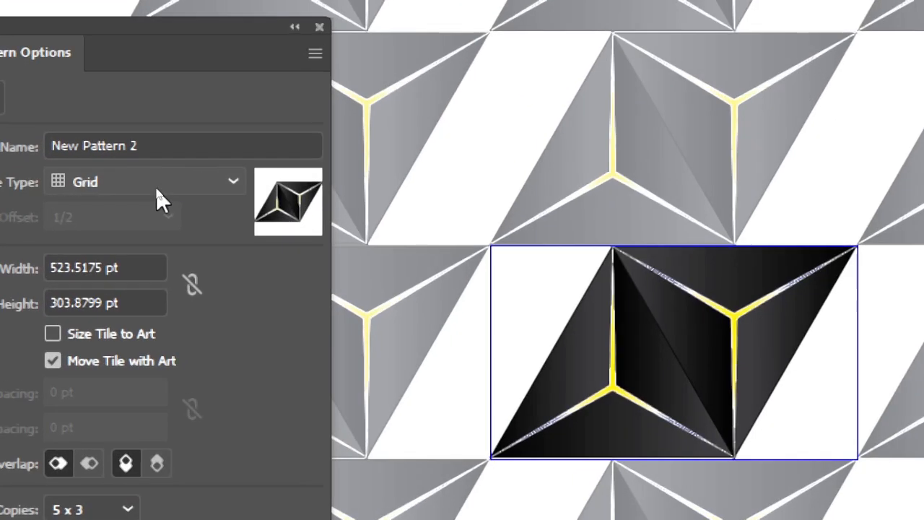
left_click(158, 189)
left_click(154, 241)
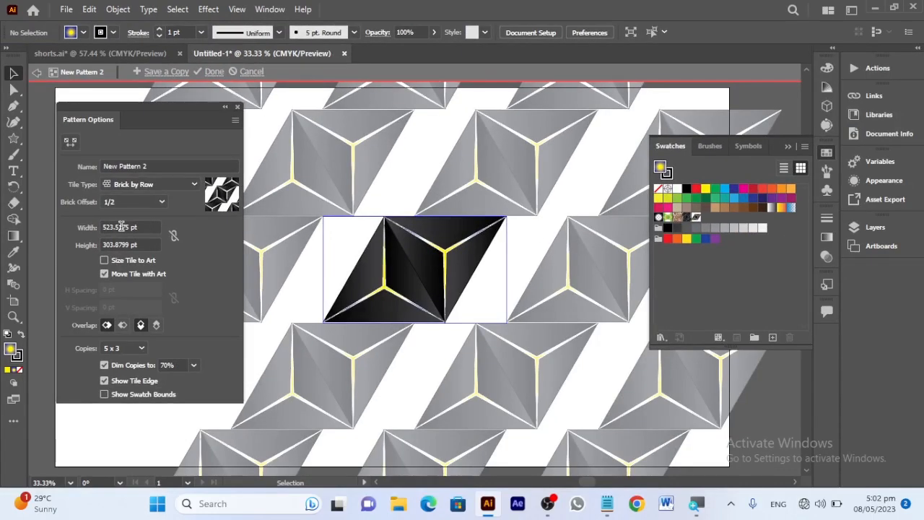
Reduce the pattern tile width to 348 pt so the tiles meet without gaps, and finish editing the pattern.
double_click(117, 227)
type("520")
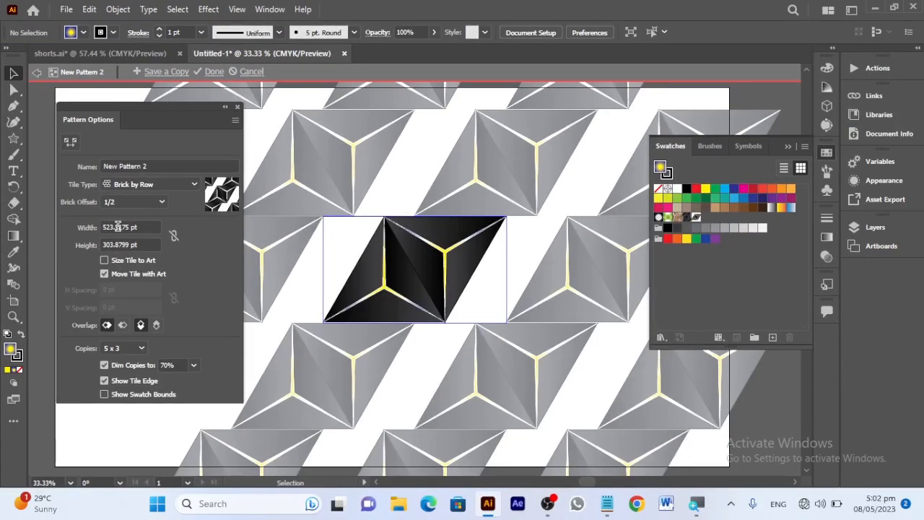
key("Return")
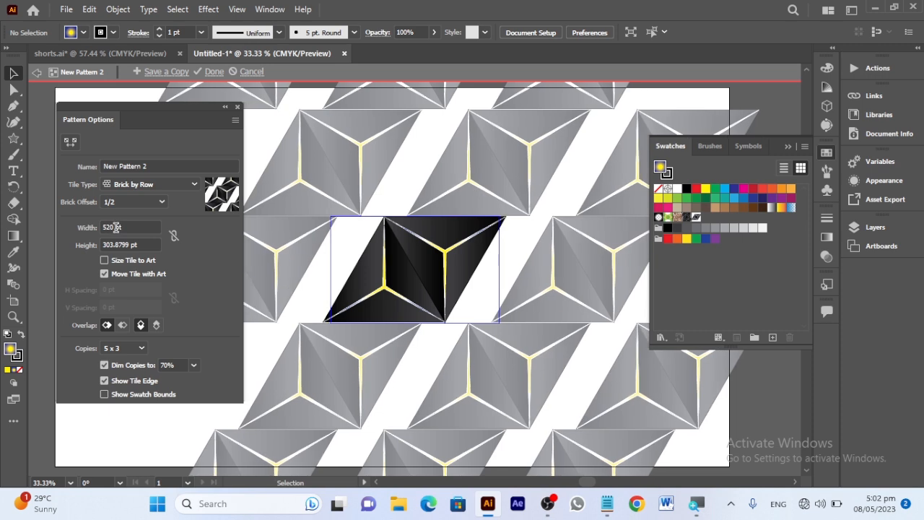
scroll(115, 228, "down", 10)
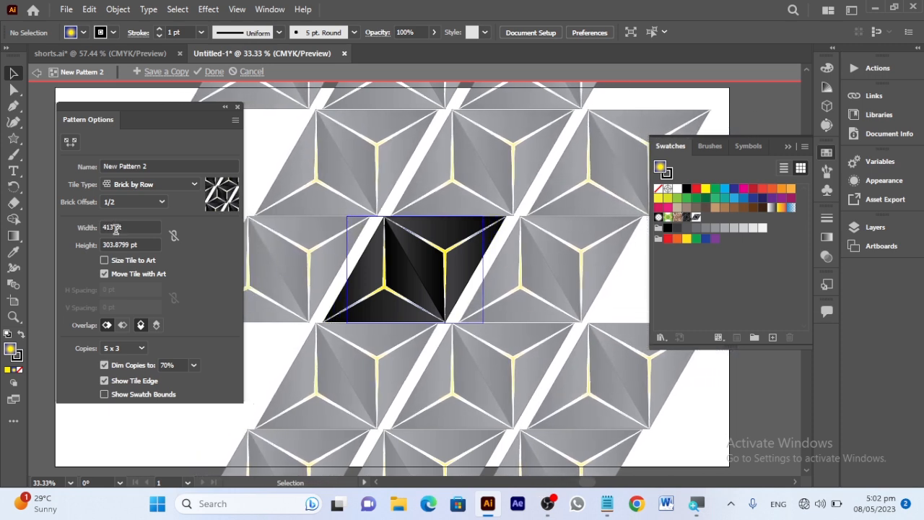
scroll(115, 228, "down", 6)
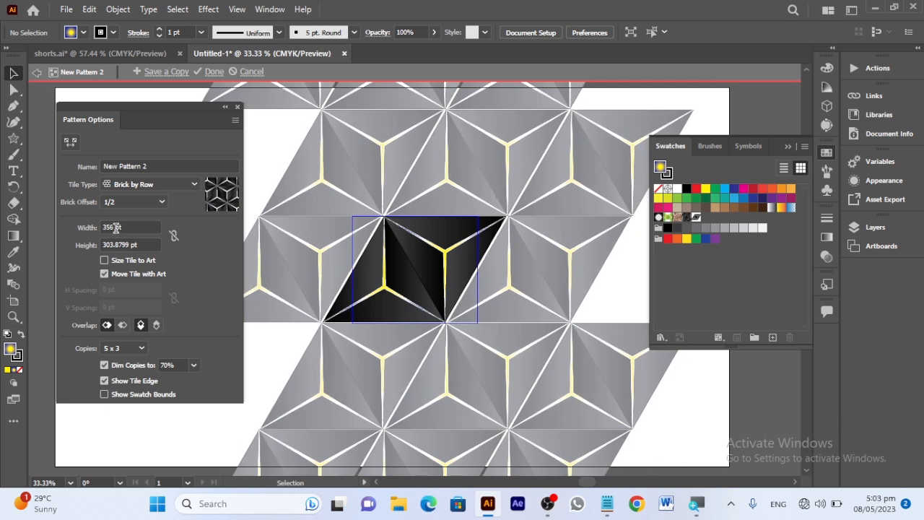
scroll(115, 228, "down", 1)
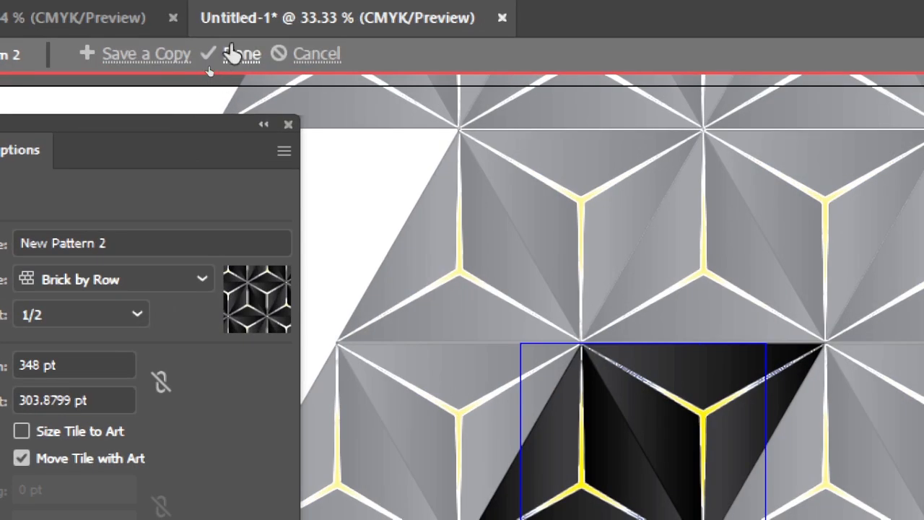
left_click(210, 70)
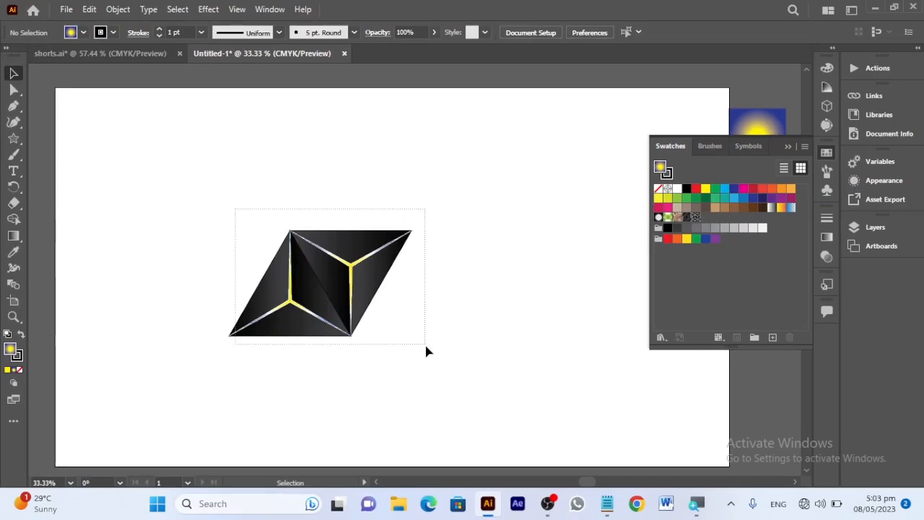
Move the original parallelogram artwork off the left side of the artboard.
left_click_drag(376, 284, 70, 233)
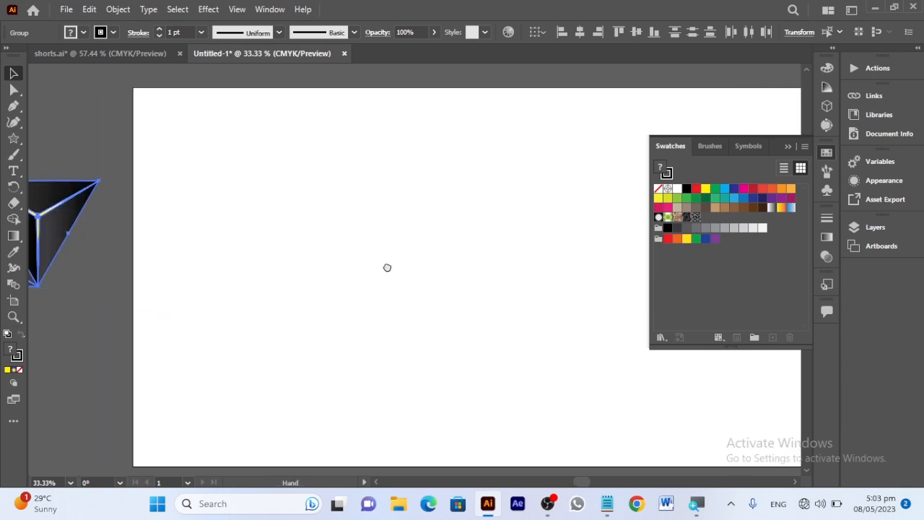
left_click_drag(387, 267, 318, 266)
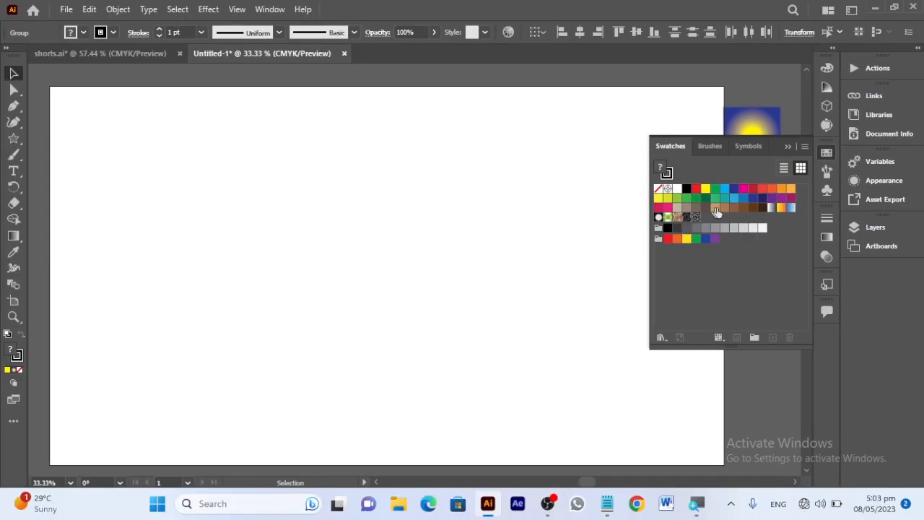
Draw a rectangle covering the whole artboard, filled with the new triangle pattern swatch, and deselect it.
left_click(694, 217)
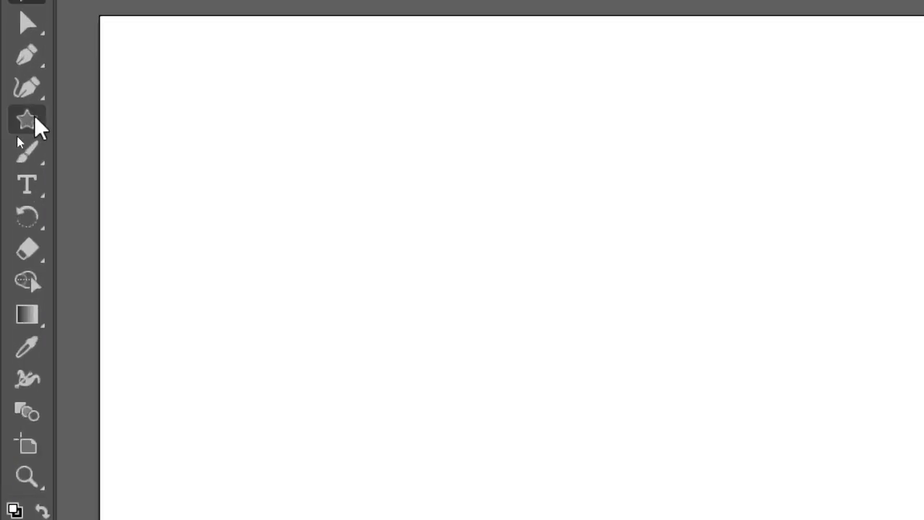
left_click(14, 139)
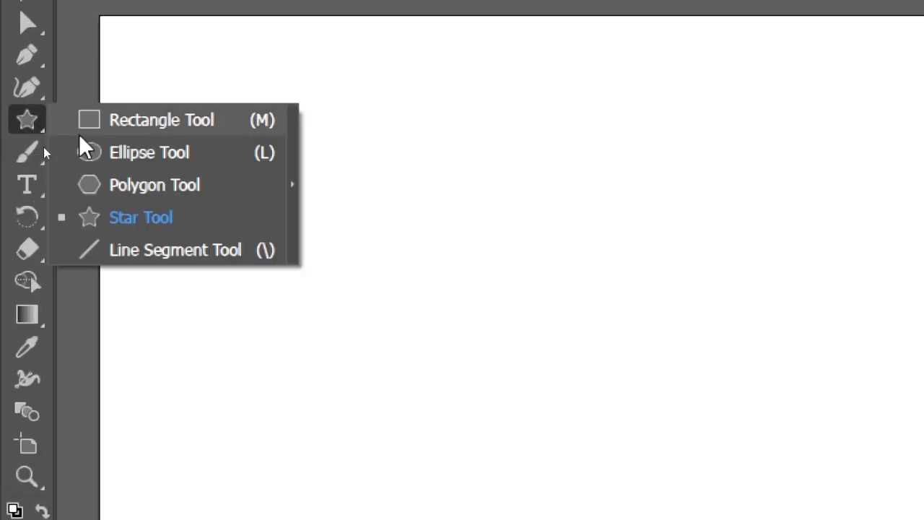
left_click(168, 123)
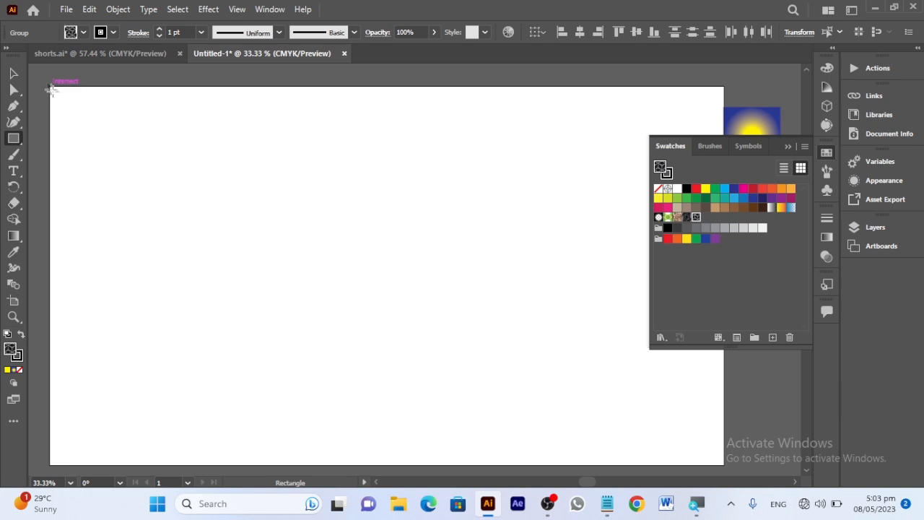
left_click_drag(49, 87, 723, 464)
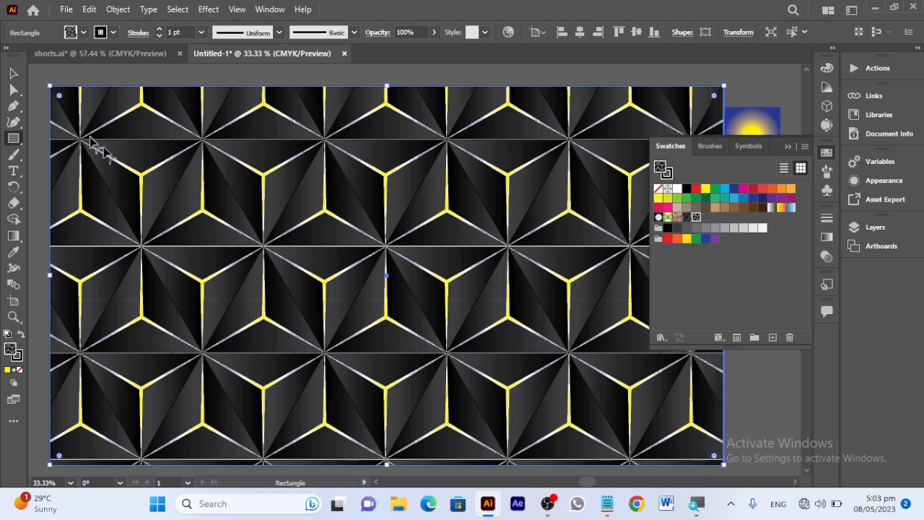
left_click(11, 75)
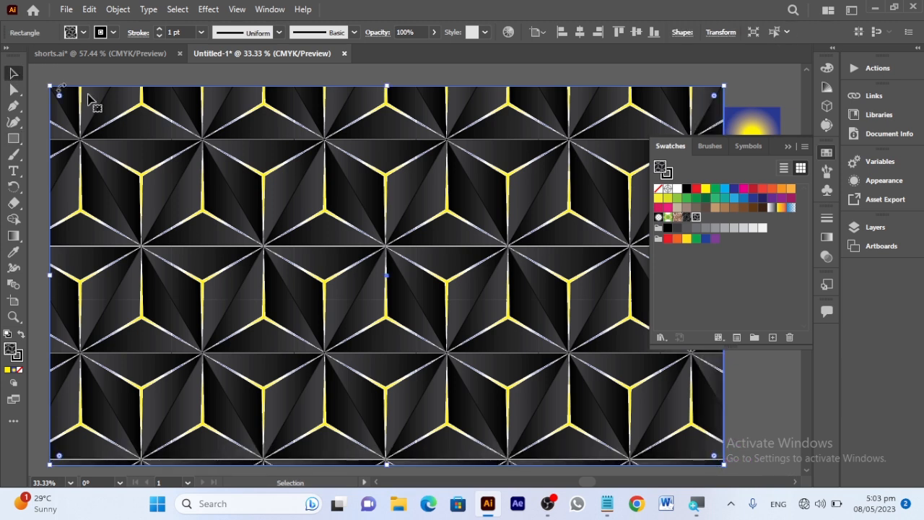
left_click(39, 161)
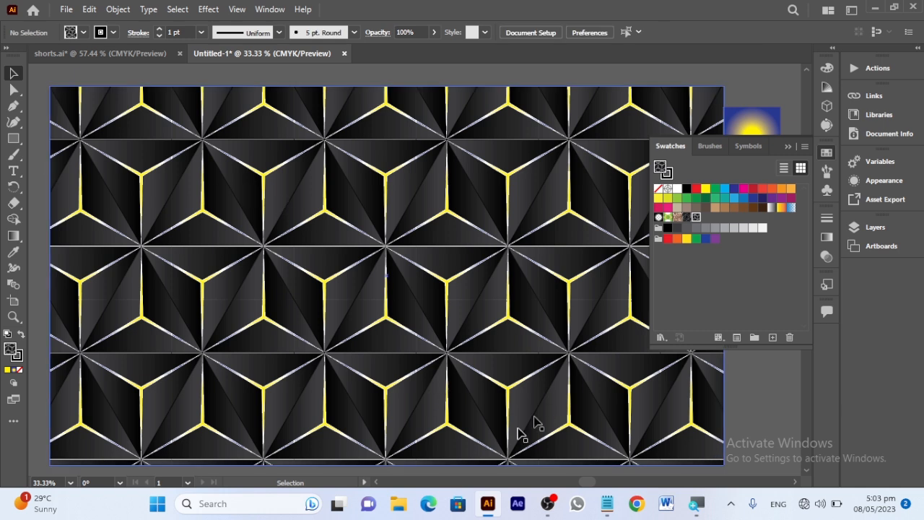